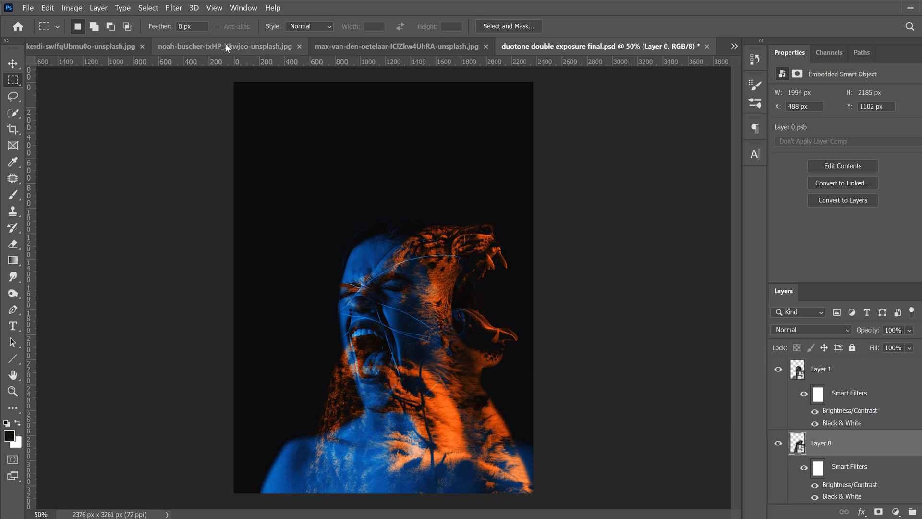
Compare the snow leopard photo with the screaming woman photo, ending on the woman's document
click(225, 43)
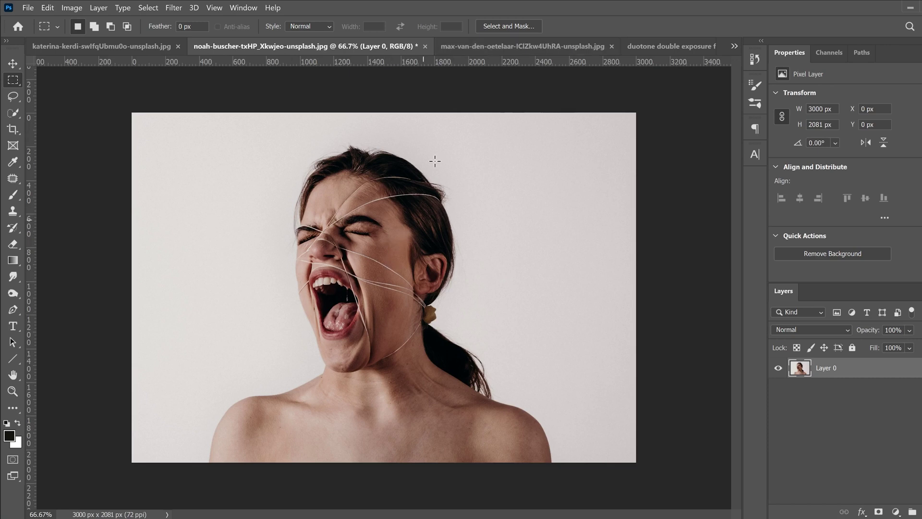
click(506, 47)
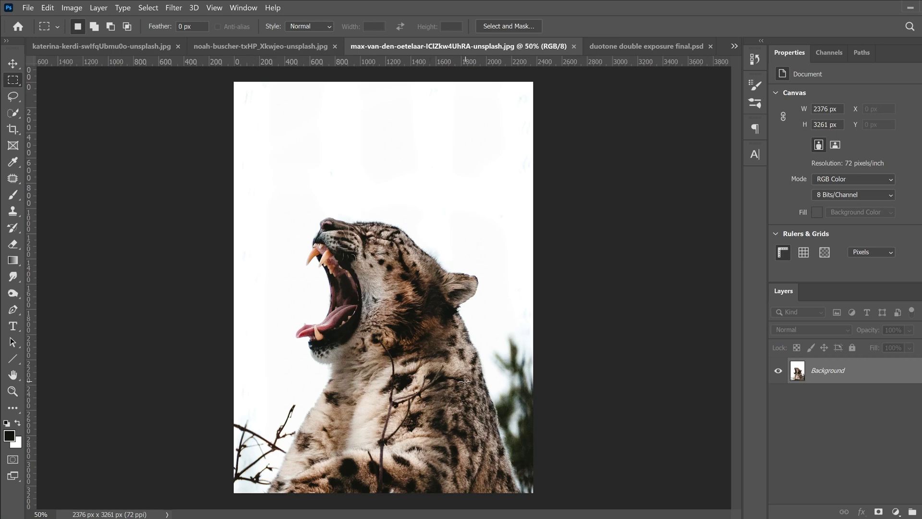
click(276, 46)
click(509, 46)
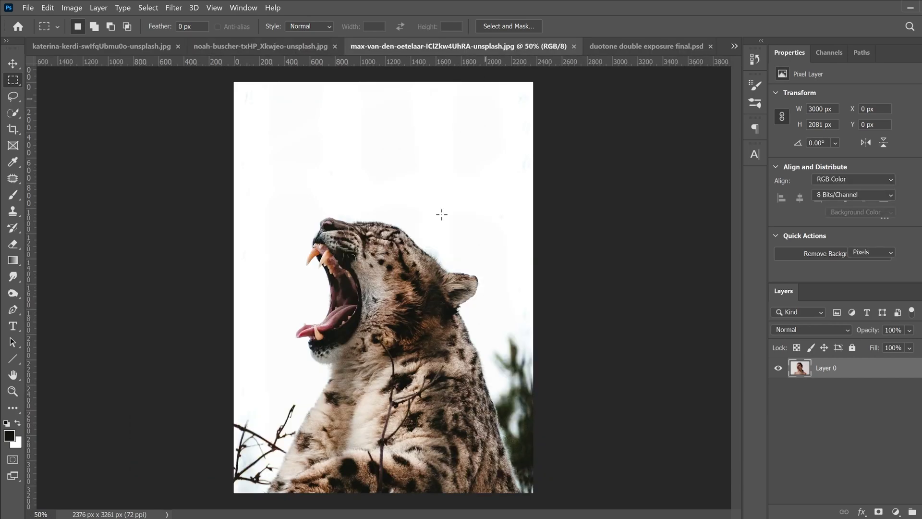
click(289, 48)
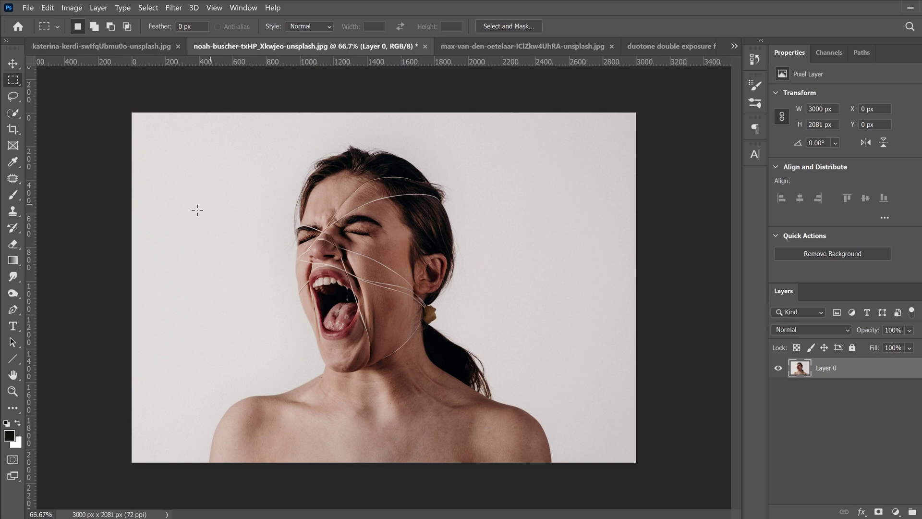
Select the woman via Select Subject, fix the left shoulder with add/subtract strokes, and enter Select and Mask
click(13, 113)
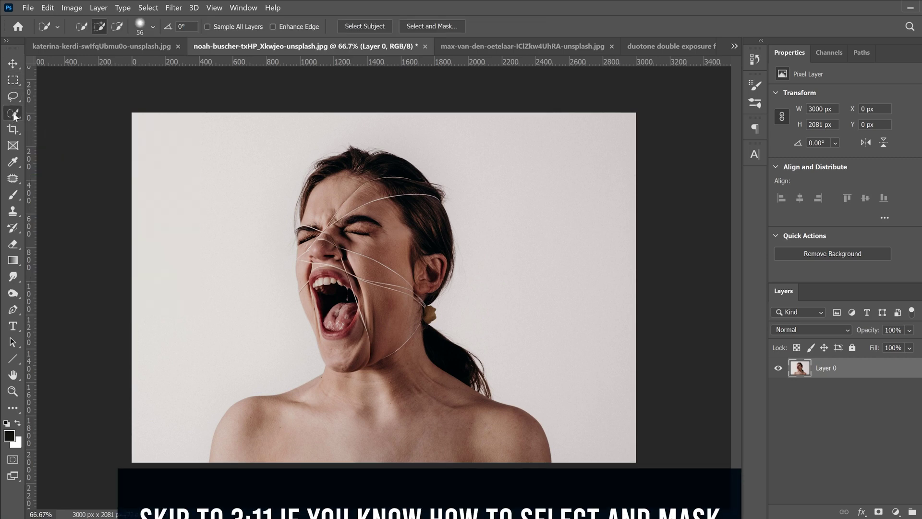
click(360, 22)
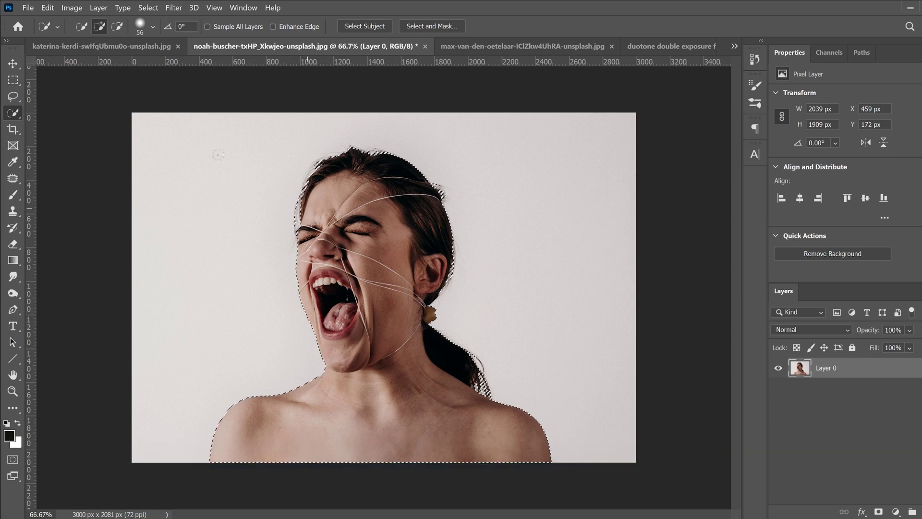
drag(249, 391, 228, 387)
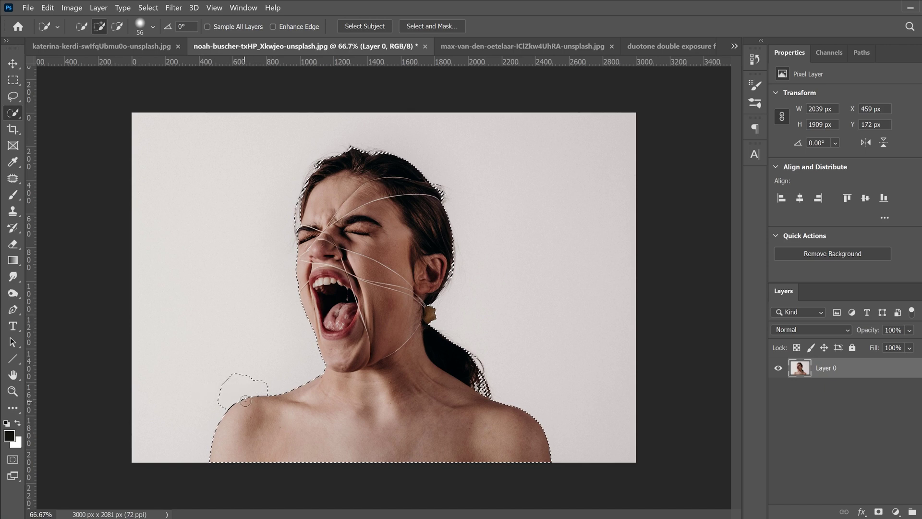
click(118, 27)
mouse_move(255, 373)
mouse_down()
mouse_move(203, 401)
mouse_move(238, 360)
mouse_move(261, 372)
mouse_move(222, 394)
mouse_move(220, 410)
mouse_move(273, 386)
mouse_move(249, 395)
mouse_up()
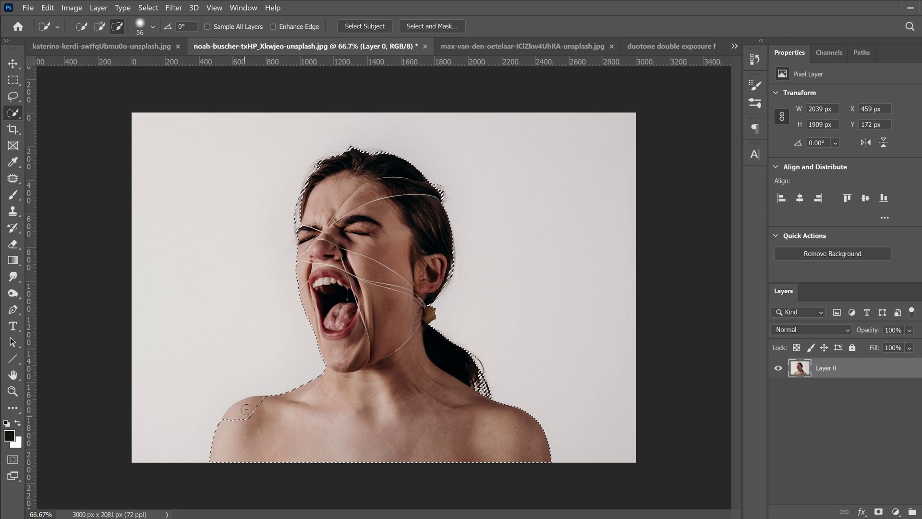
key(alt)
mouse_move(228, 425)
mouse_down()
mouse_move(241, 404)
mouse_move(258, 402)
mouse_move(240, 424)
mouse_up()
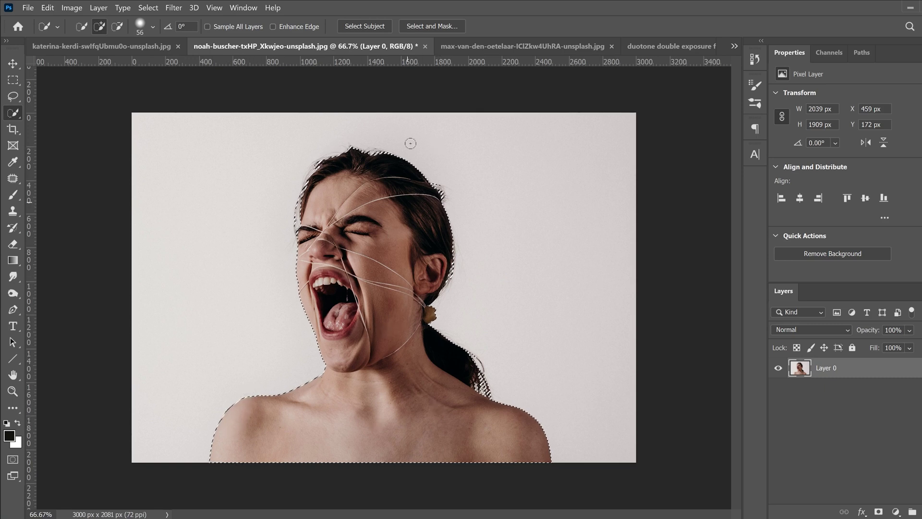
click(422, 25)
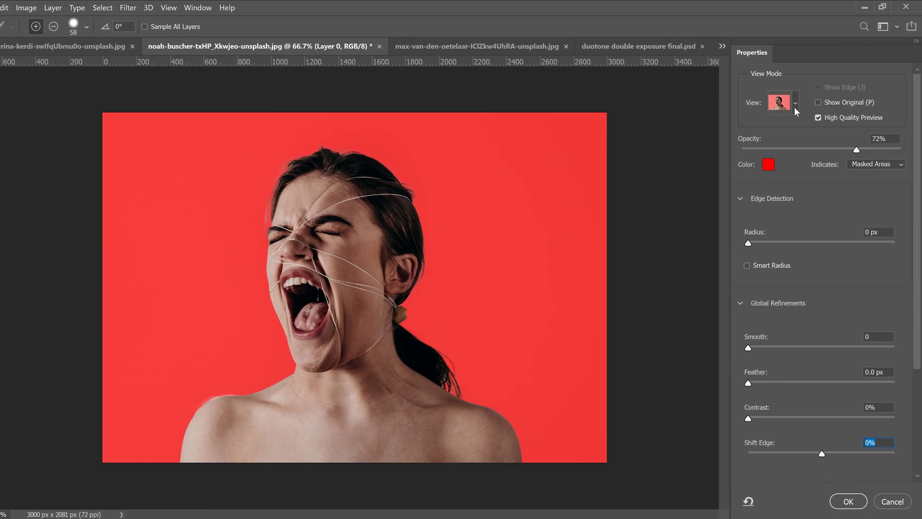
Preview in Overlay view and clean the shoulder's edge fringe with the Refine Edge Brush
click(786, 104)
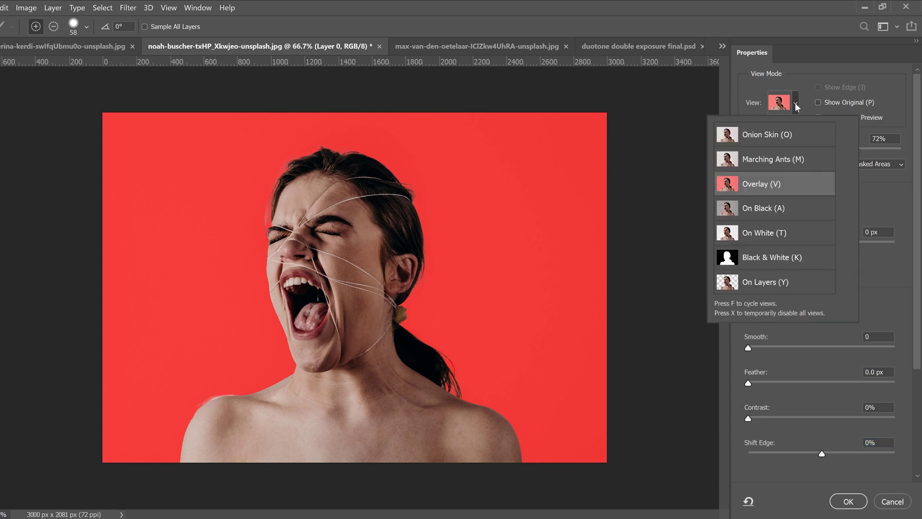
click(768, 188)
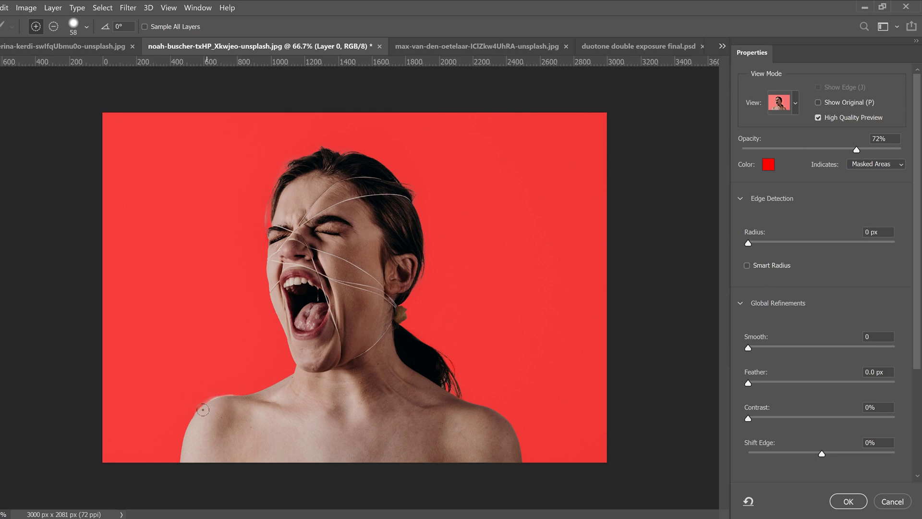
drag(204, 411, 232, 398)
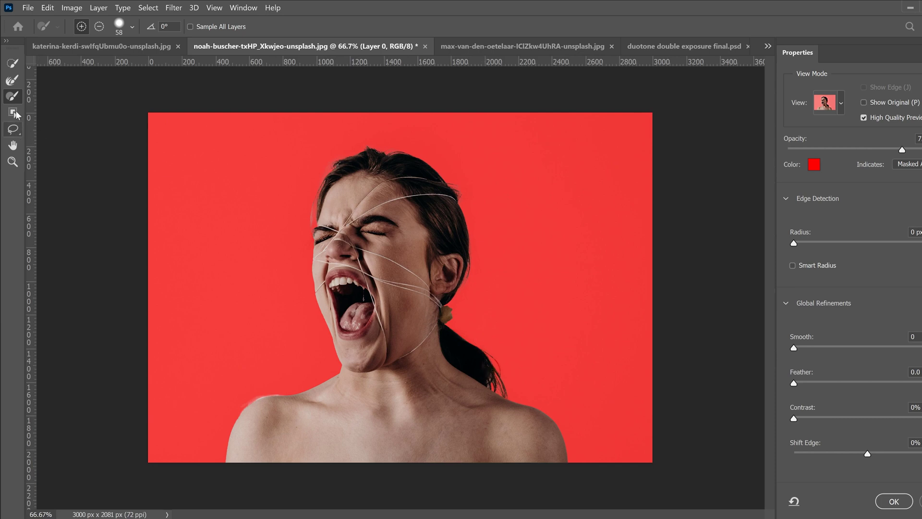
click(12, 81)
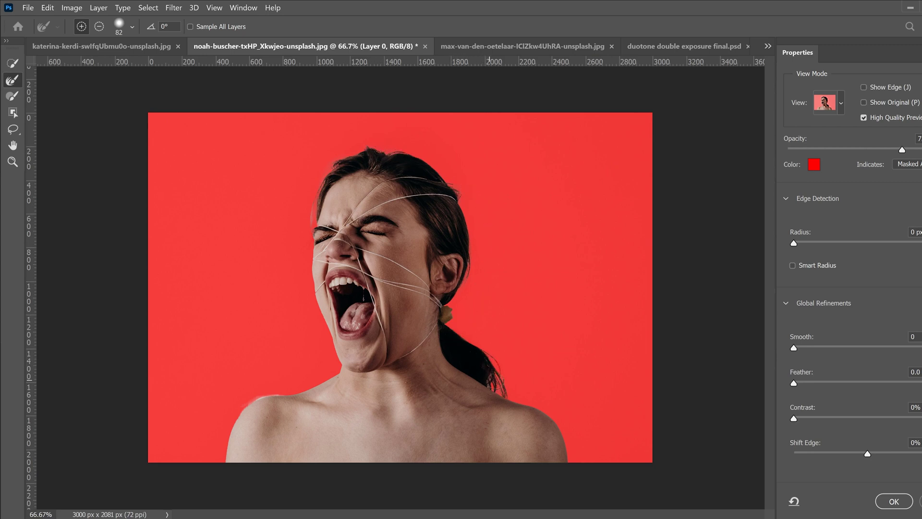
drag(251, 401, 236, 419)
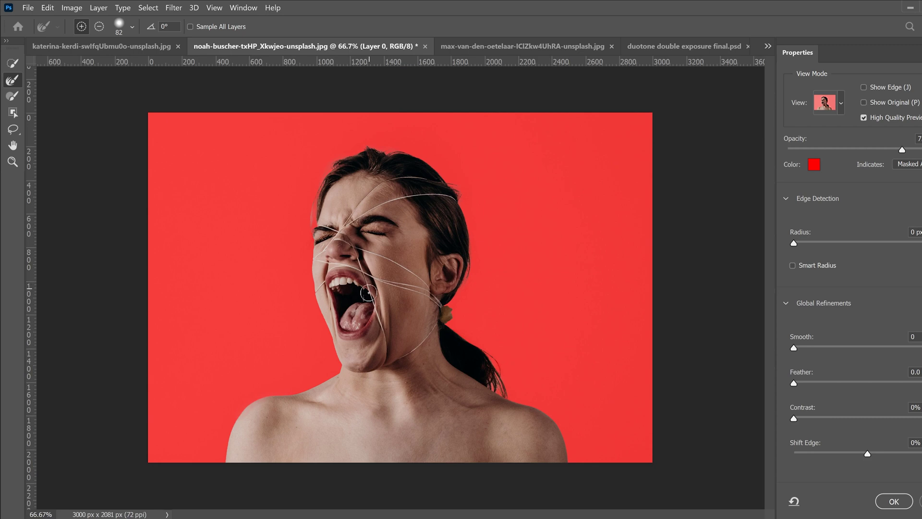
Set Smooth 33, Feather 0.7 px, Shift Edge -24%, and output to a layer mask on Layer 0
mouse_move(794, 347)
mouse_down()
mouse_move(824, 348)
mouse_move(797, 350)
mouse_up()
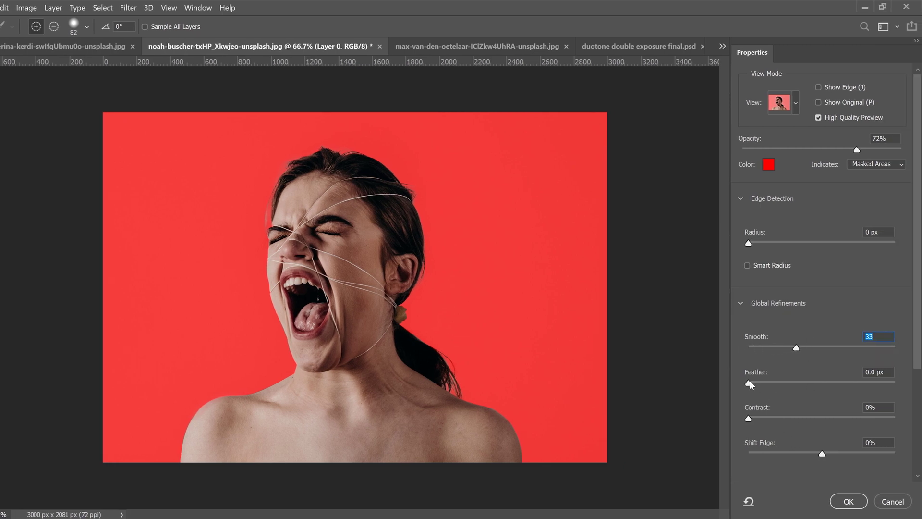
drag(749, 384, 755, 383)
drag(813, 457, 806, 456)
drag(917, 353, 915, 465)
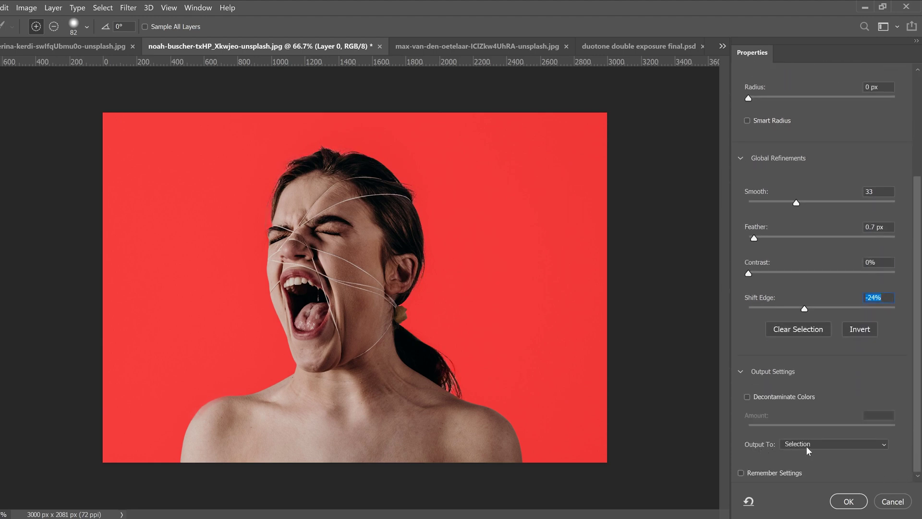
click(846, 442)
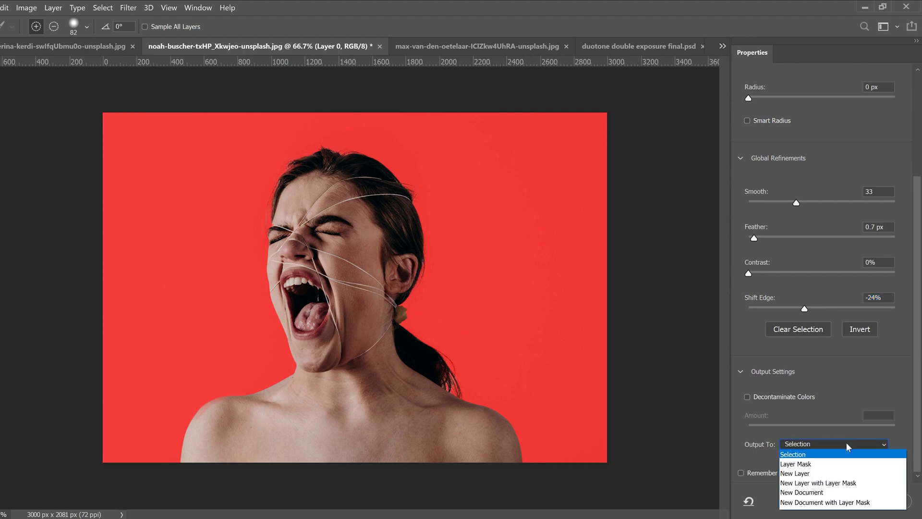
click(799, 467)
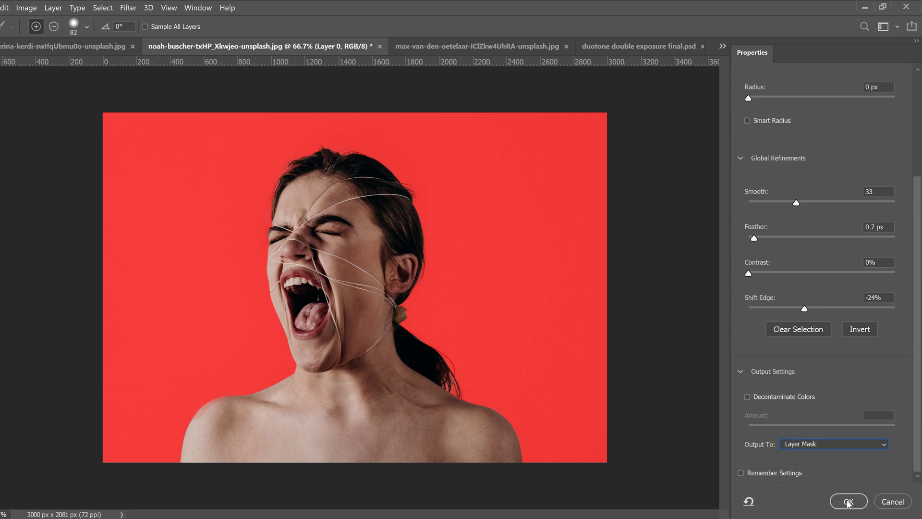
click(846, 500)
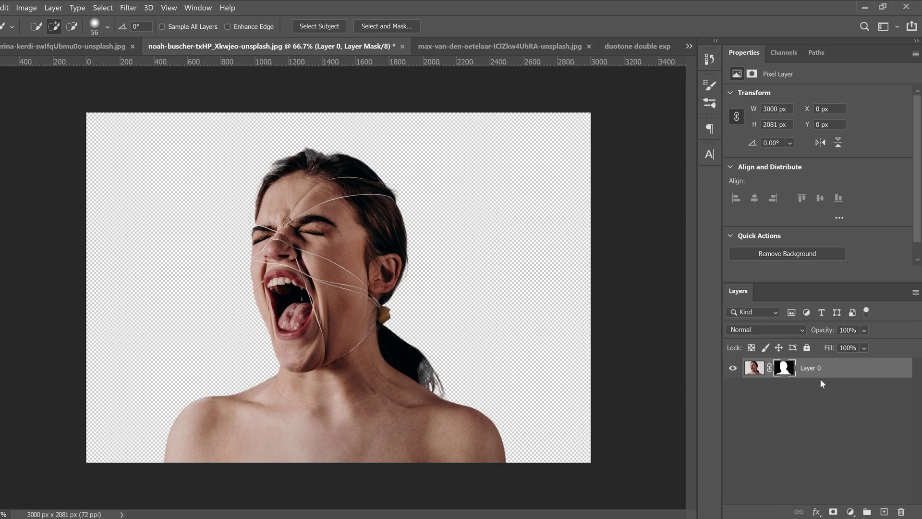
On Layer 0's mask, paint white with a harder 95 px brush to restore hair at the neck
click(784, 368)
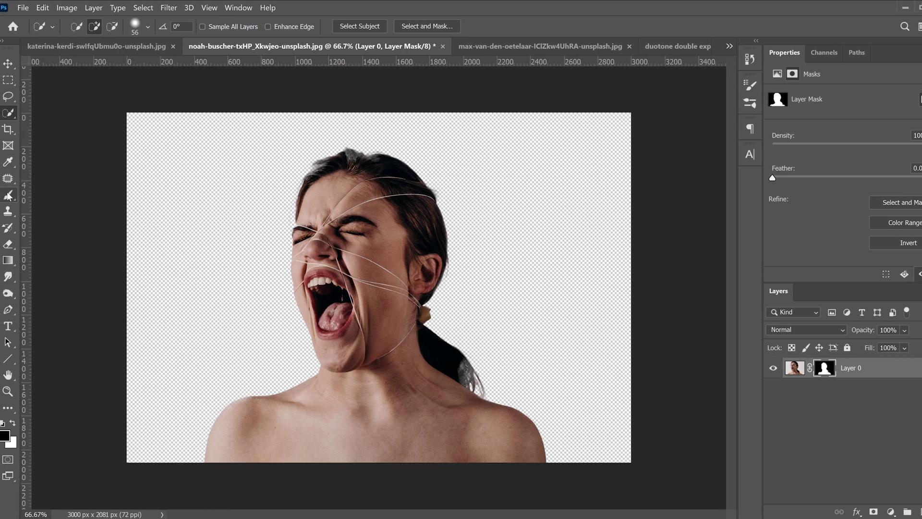
click(8, 195)
click(18, 423)
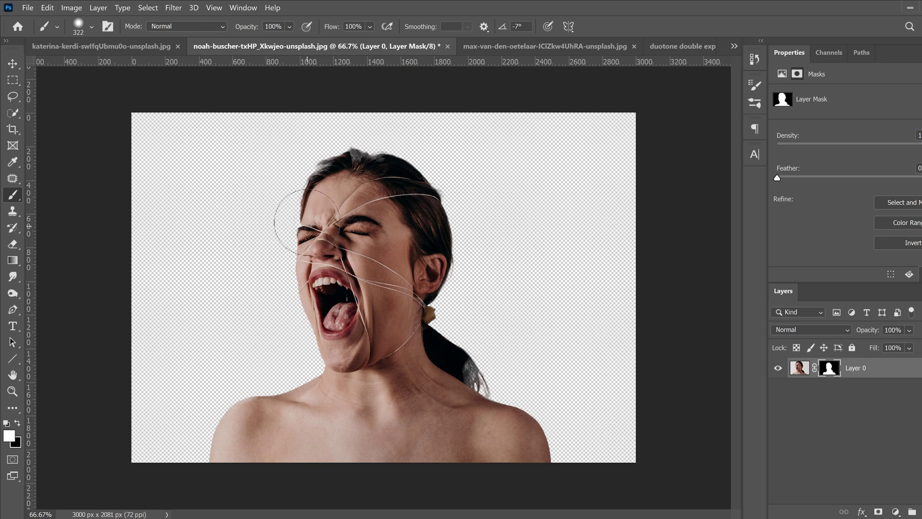
click(92, 27)
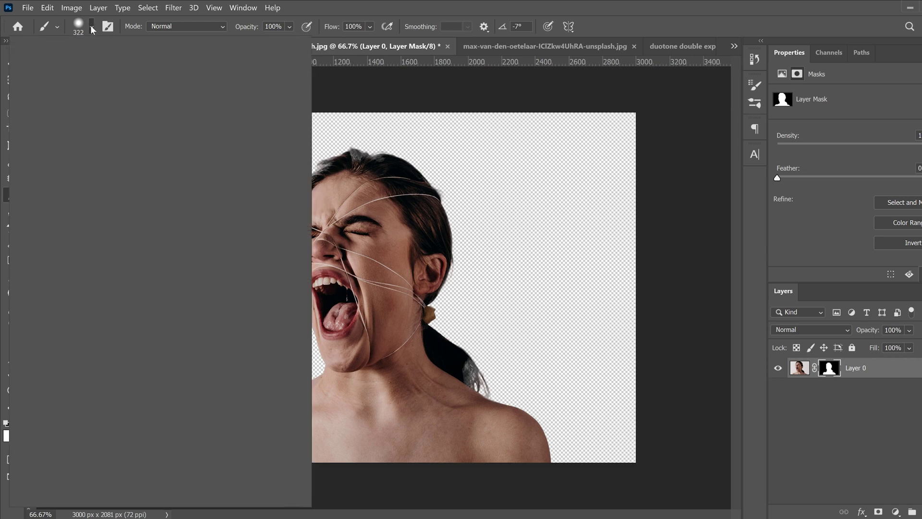
key(bracketleft)
key(bracketleft)
key(bracketleft)
key(bracketleft)
key(bracketleft)
key(bracketleft)
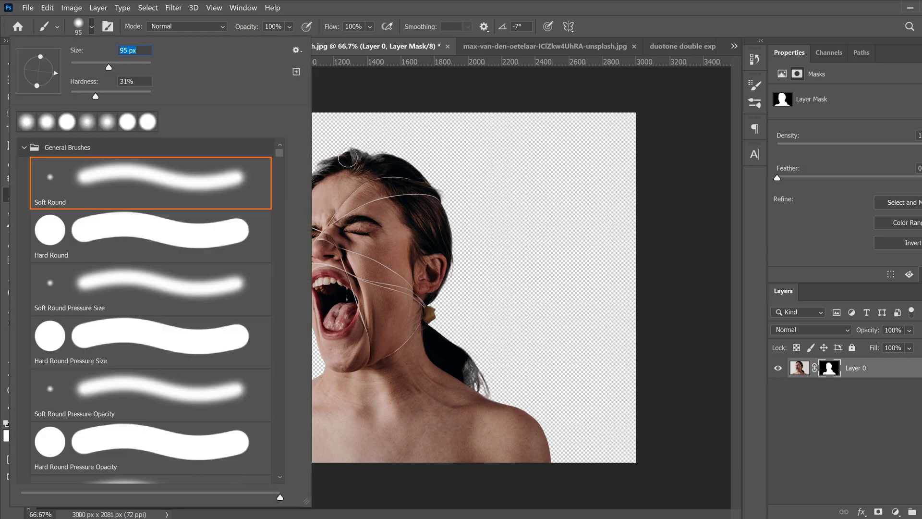
drag(93, 94, 127, 96)
click(369, 170)
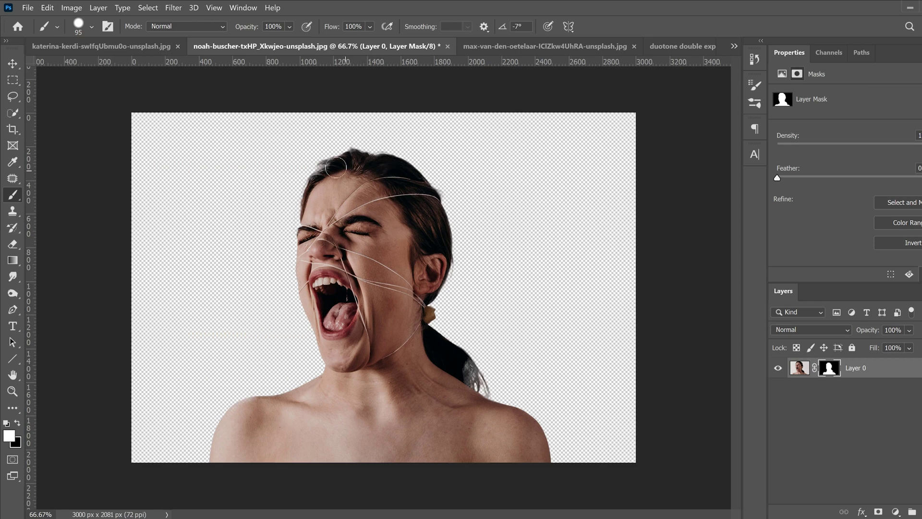
click(460, 377)
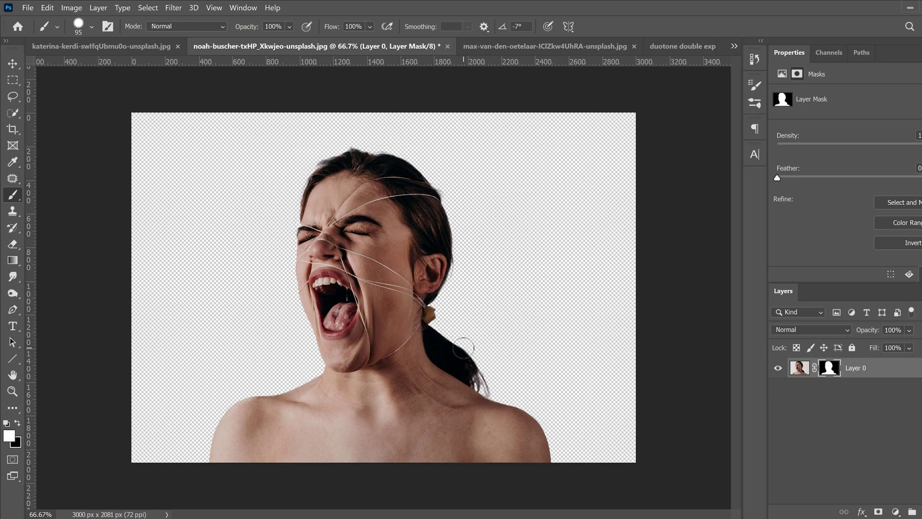
Mask the leopard via Select Subject with Smooth 21, Feather 0.6, Shift Edge -17%, output to layer mask
click(526, 44)
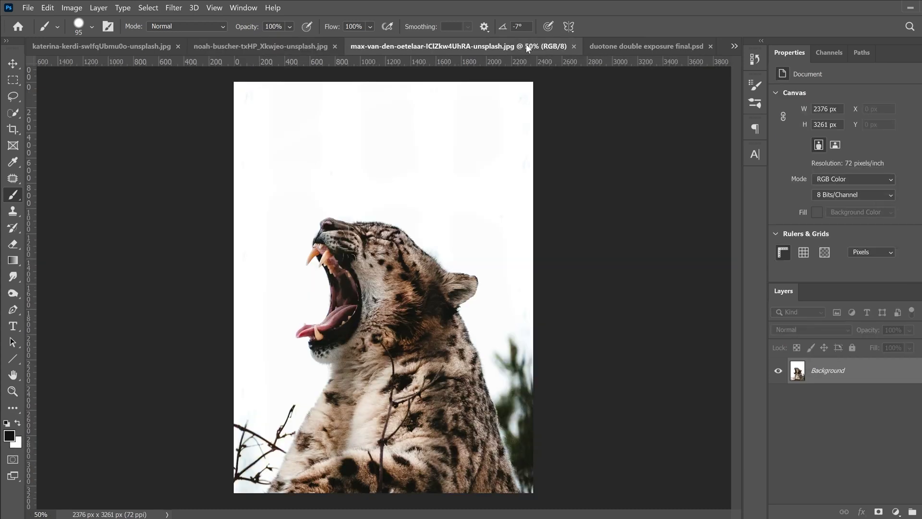
click(13, 113)
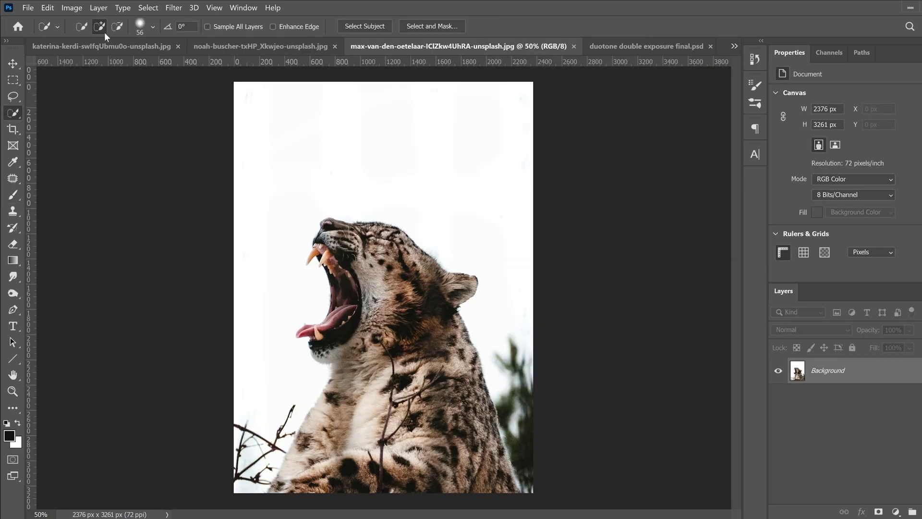
click(424, 25)
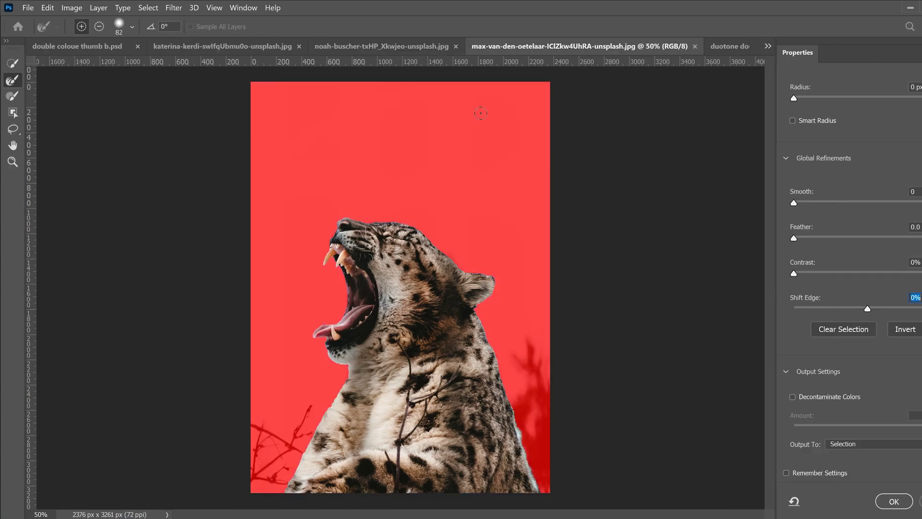
click(824, 202)
click(855, 309)
click(799, 238)
click(869, 444)
click(870, 456)
click(893, 501)
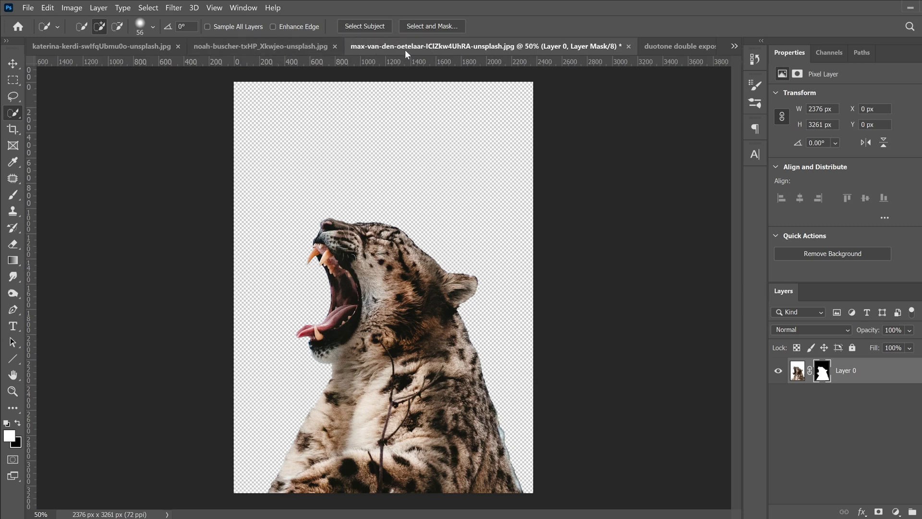
click(270, 45)
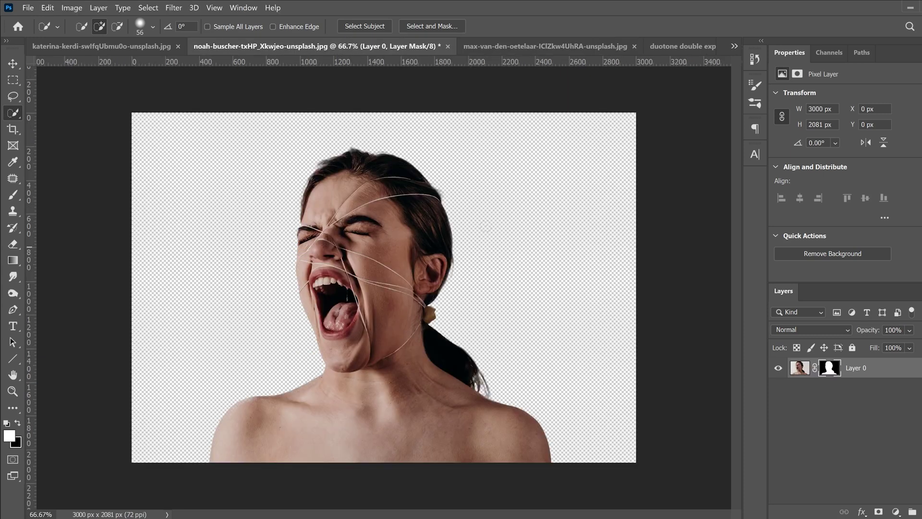
Drag the masked woman with the Move tool into the snow leopard document as Layer 1
click(538, 44)
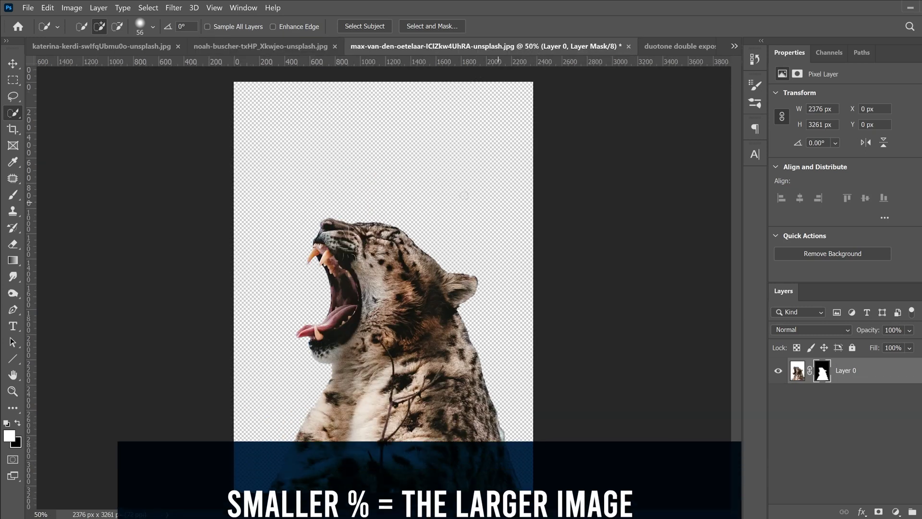
click(263, 44)
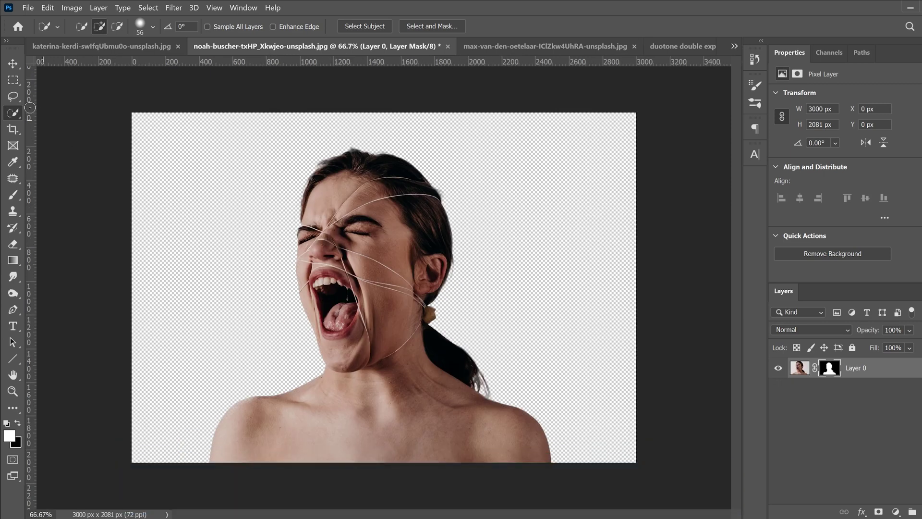
click(12, 62)
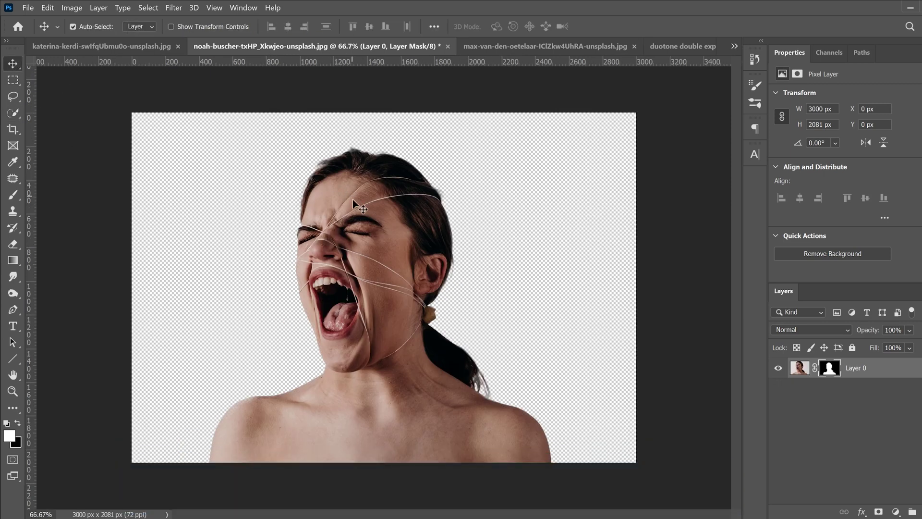
drag(353, 221, 485, 55)
click(508, 47)
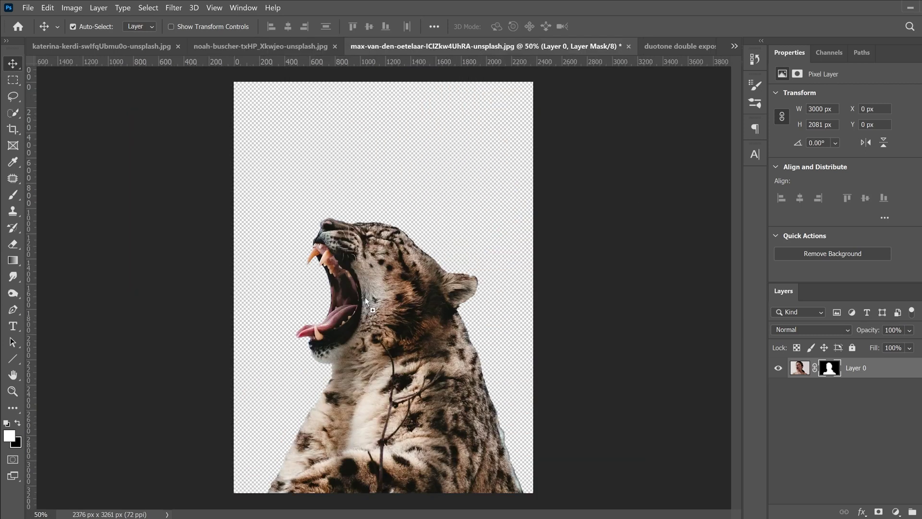
drag(365, 308, 366, 331)
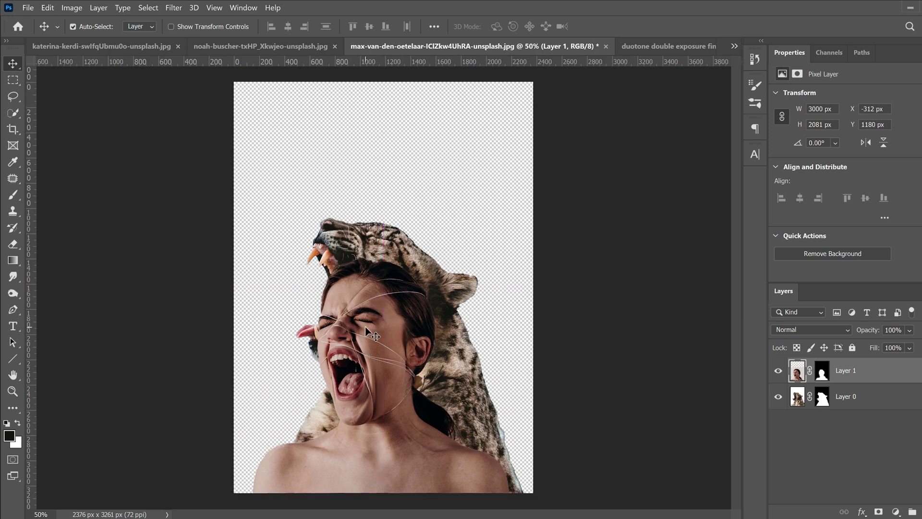
Scale the woman up to about 3448 × 2392 px and shift her right over the leopard
key(ctrl+t)
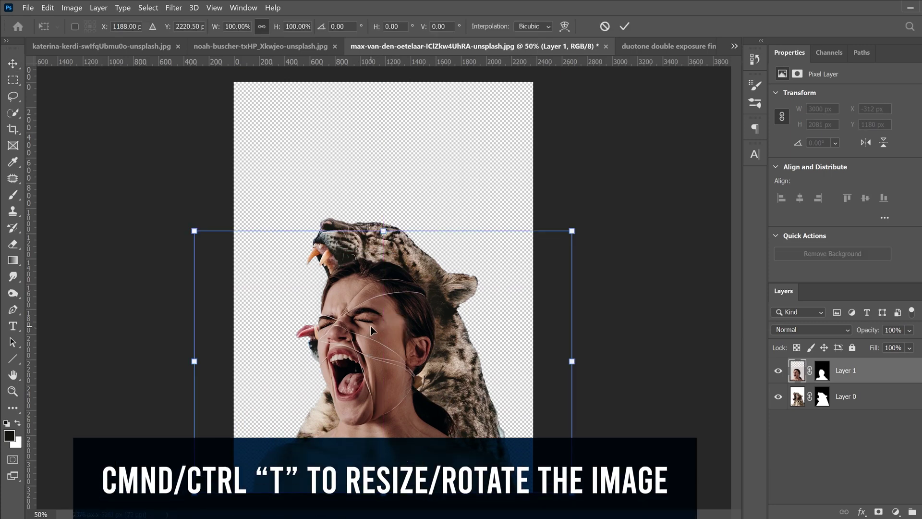
drag(193, 231, 126, 184)
drag(354, 311, 385, 311)
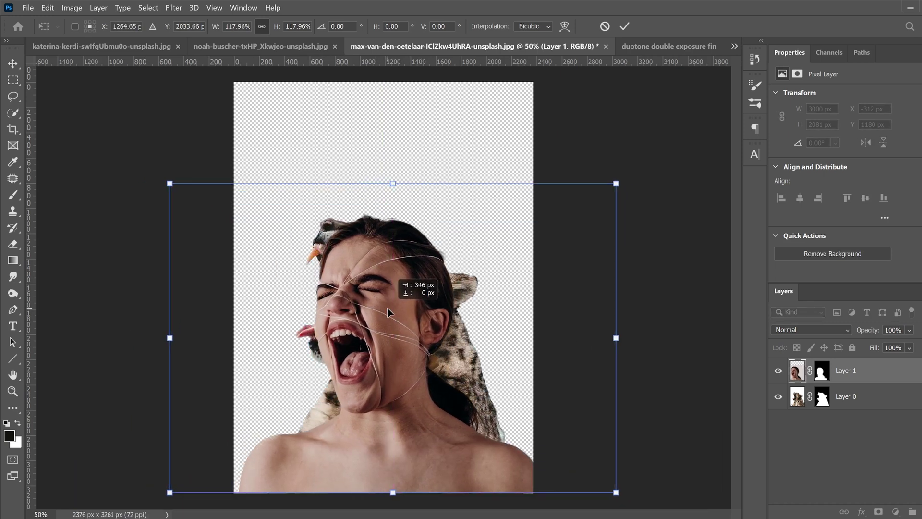
drag(615, 183, 602, 191)
click(624, 27)
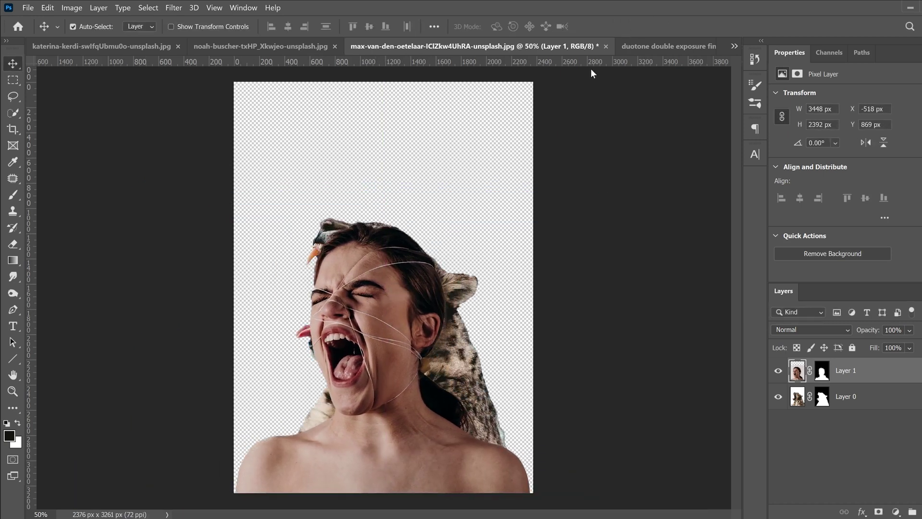
click(472, 331)
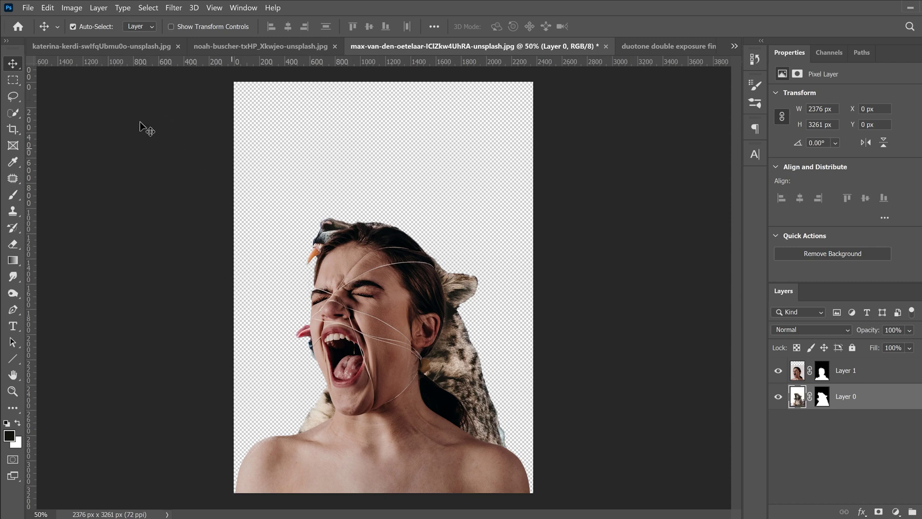
Flip the leopard horizontally and move it right to X 290 px, Y 74 px beside the woman's head
click(46, 8)
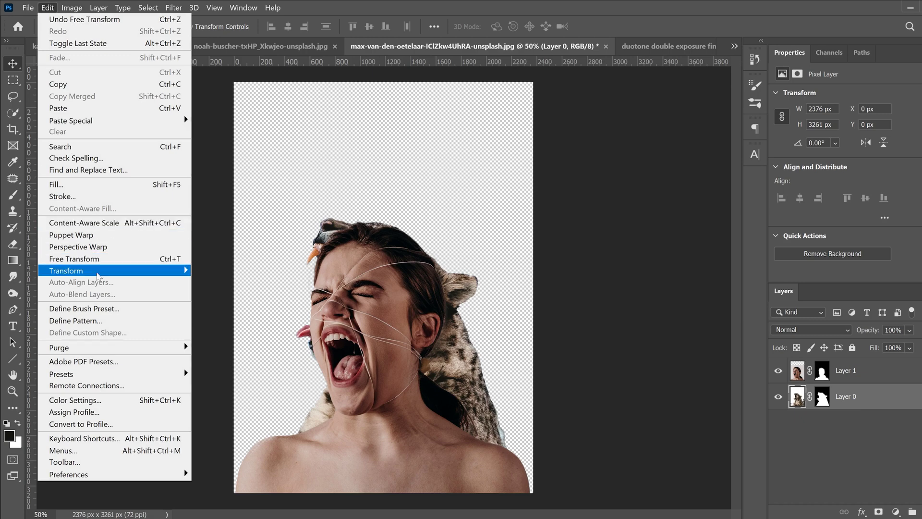
mouse_move(104, 271)
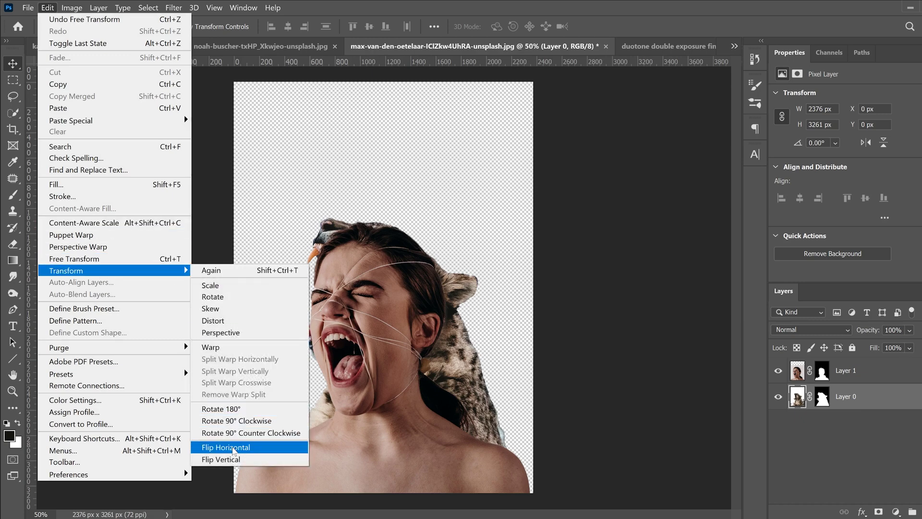
click(234, 447)
drag(433, 229, 459, 236)
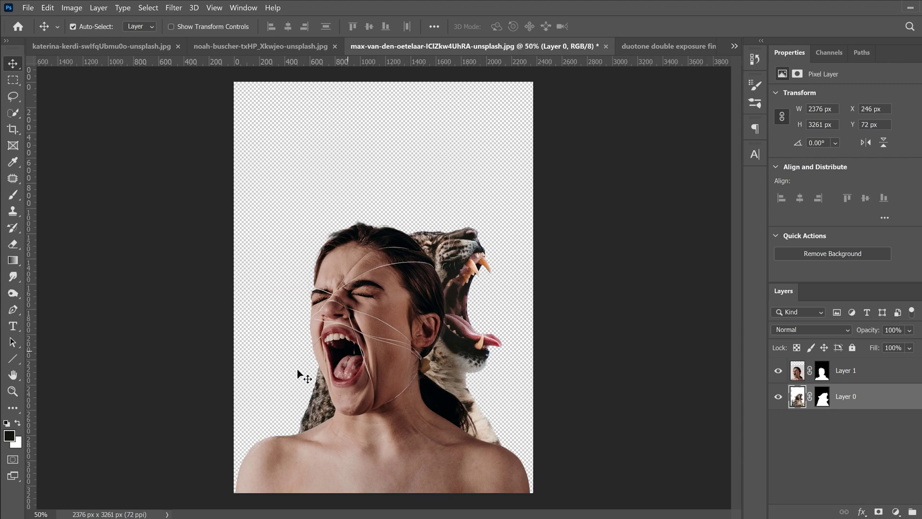
drag(433, 257, 443, 258)
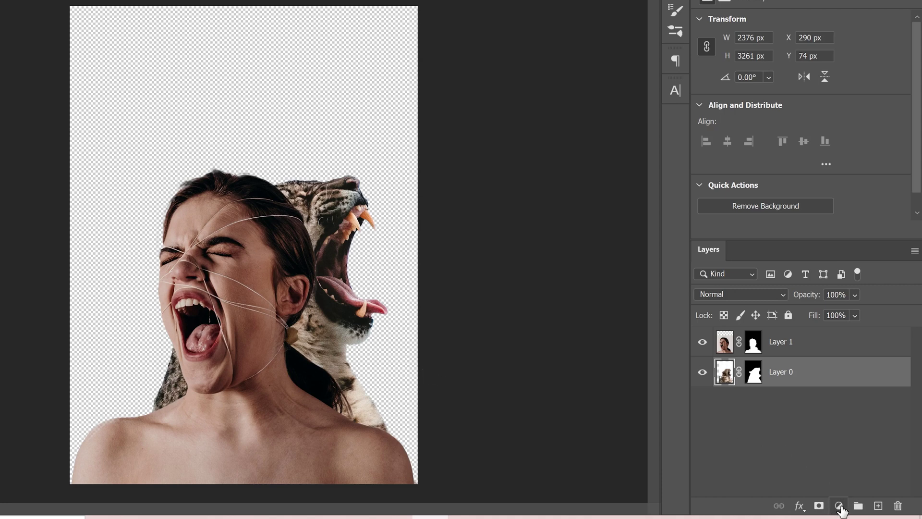
Add a #0e0e0e Solid Color fill layer and move it below Layer 0
click(839, 505)
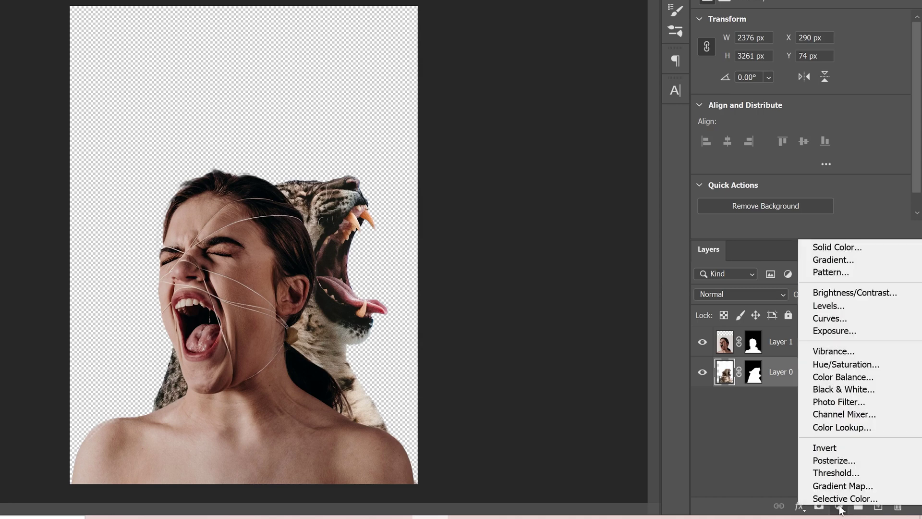
click(853, 248)
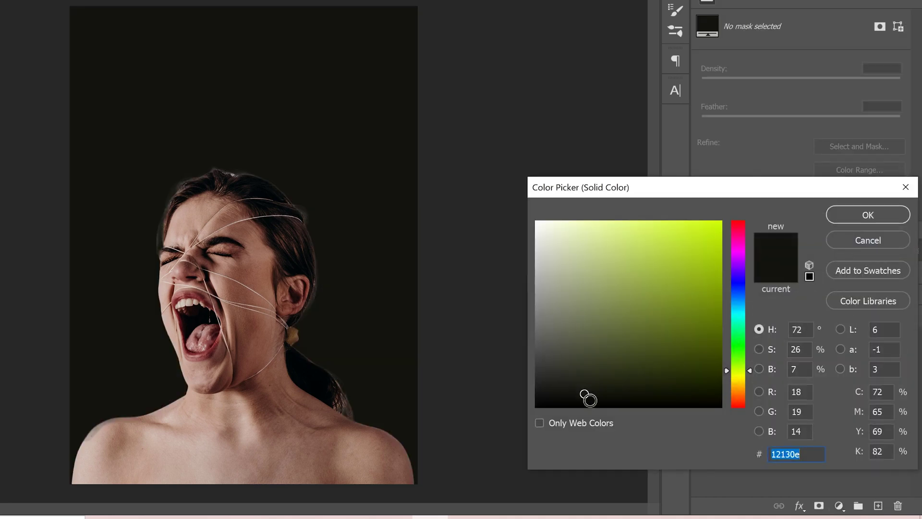
mouse_move(584, 392)
mouse_down()
mouse_move(488, 416)
mouse_move(502, 408)
mouse_move(551, 403)
mouse_move(490, 437)
mouse_move(552, 404)
mouse_move(521, 395)
mouse_up()
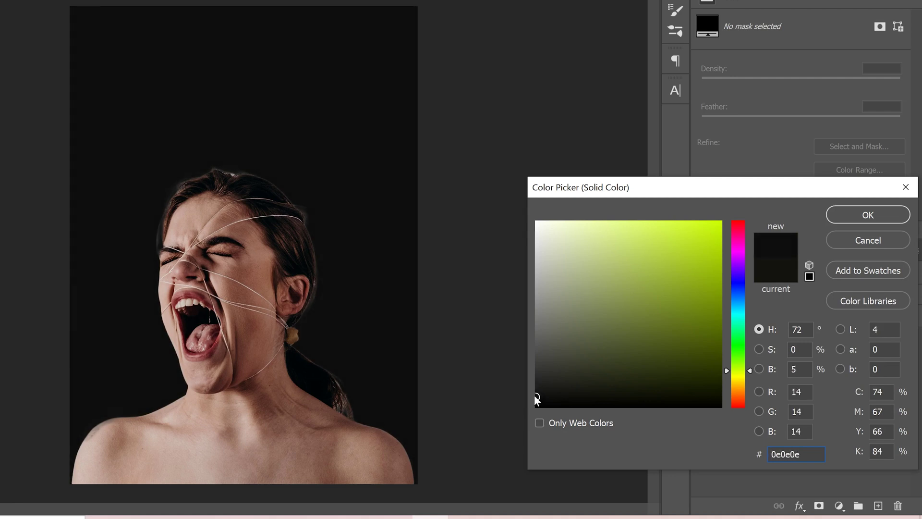
click(858, 209)
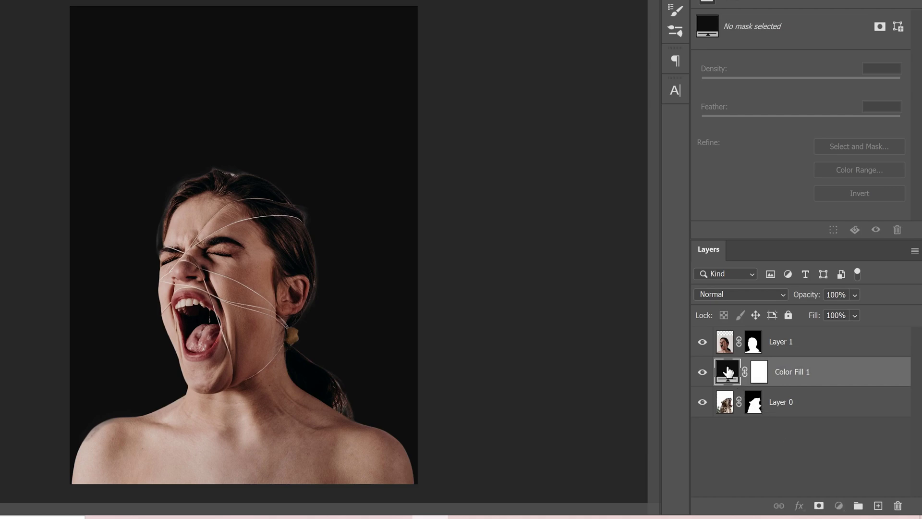
drag(727, 371, 730, 416)
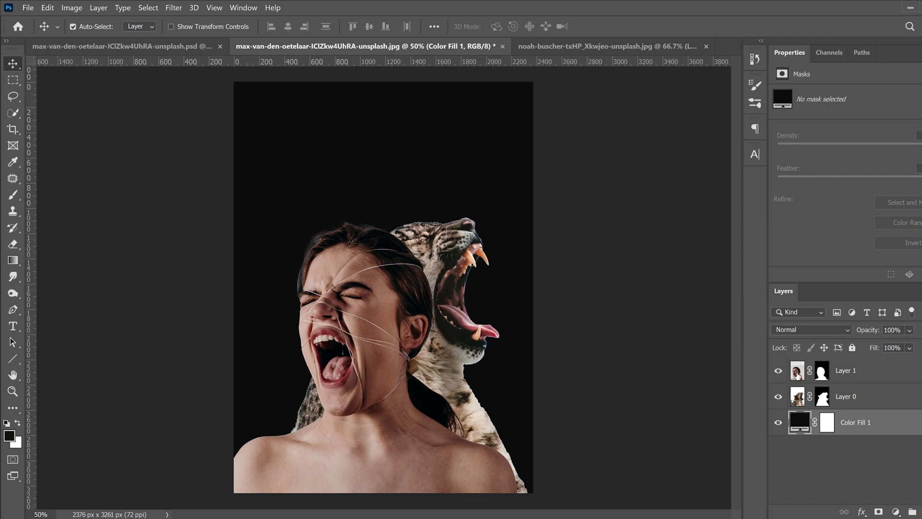
In Layer 1's Blending Options, try each channel toggle, then leave only R unchecked and apply
click(797, 372)
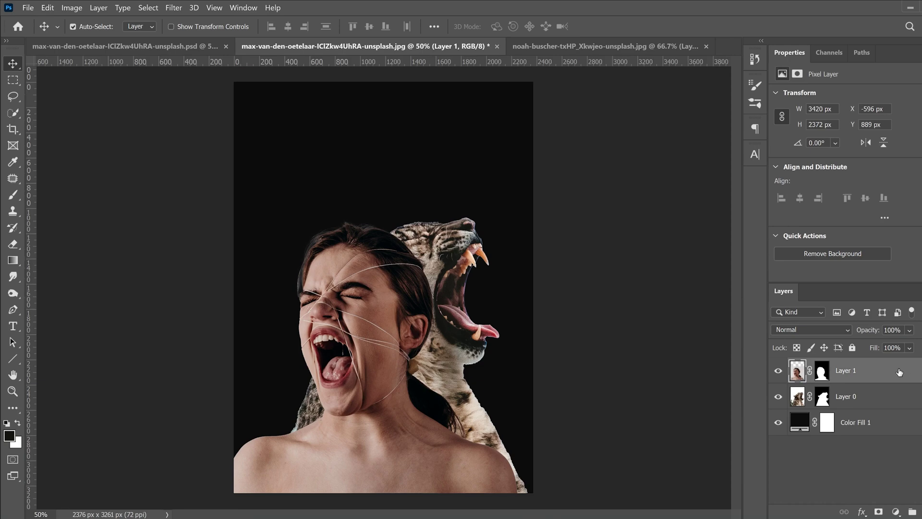
double_click(901, 373)
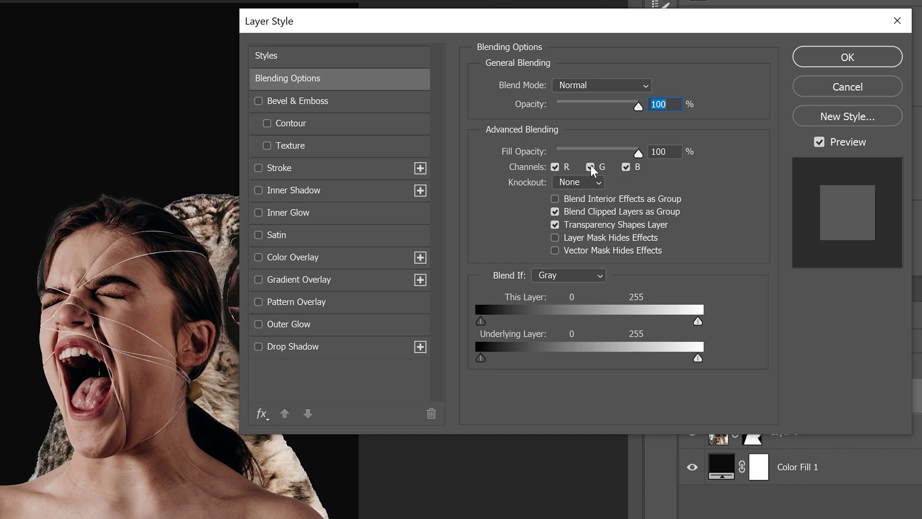
click(555, 167)
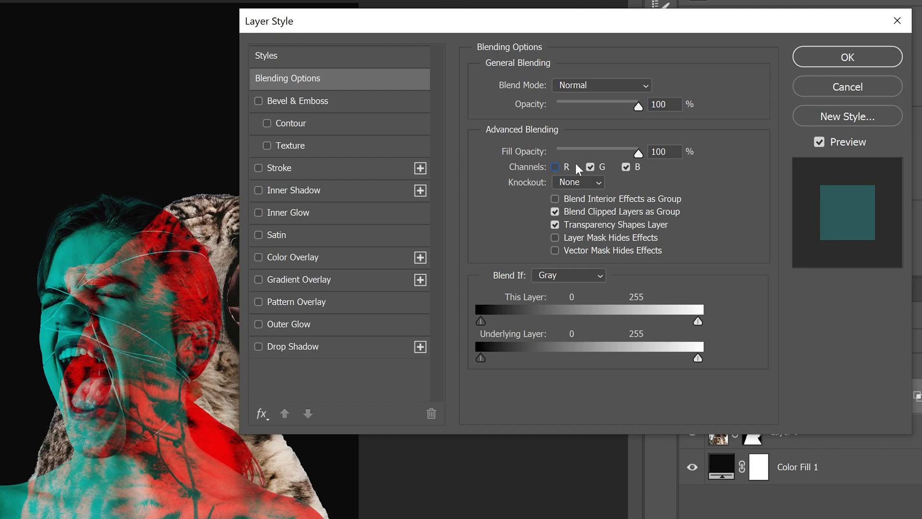
click(555, 167)
click(591, 168)
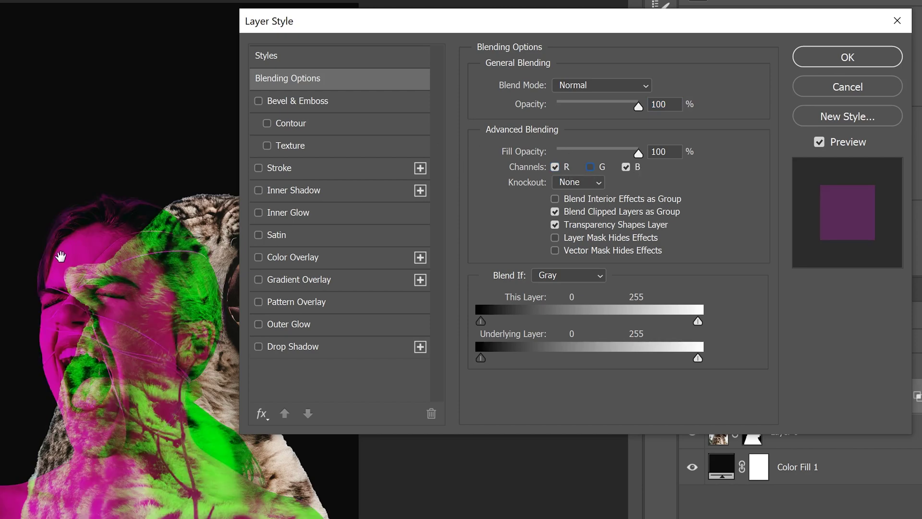
click(591, 167)
click(626, 167)
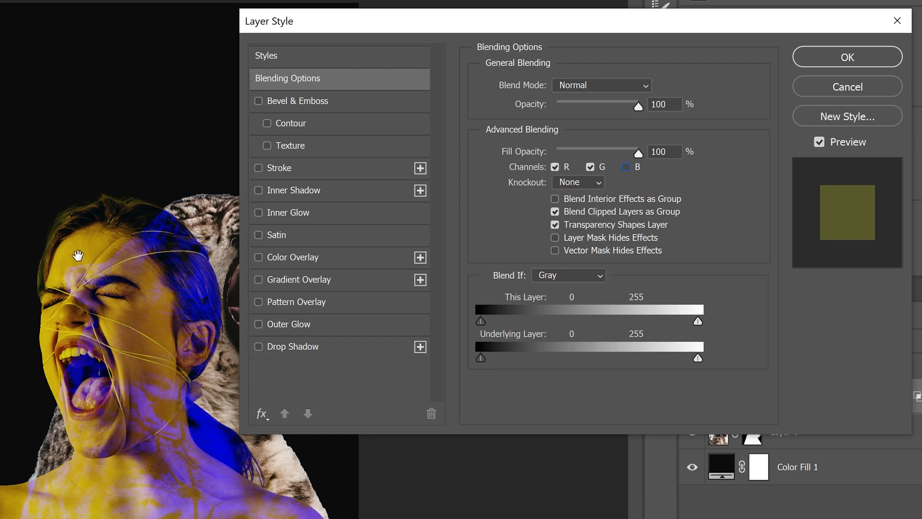
click(626, 167)
click(556, 167)
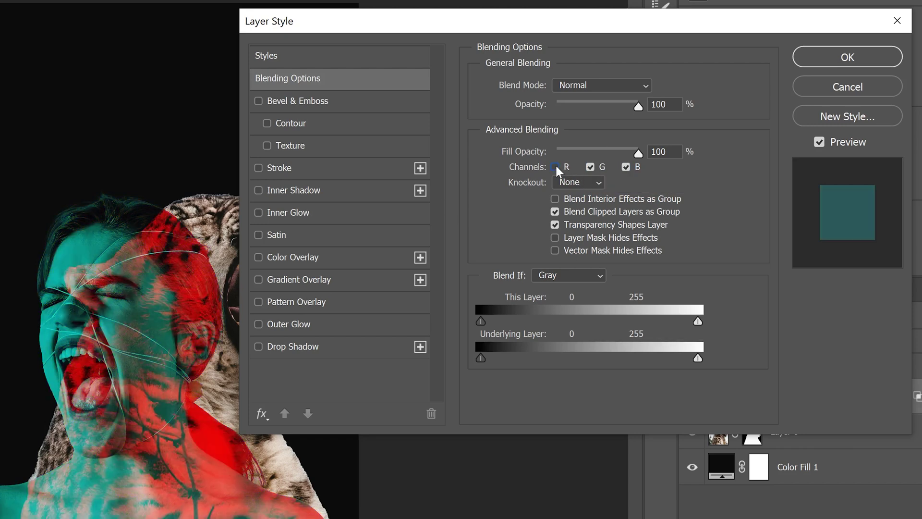
click(832, 59)
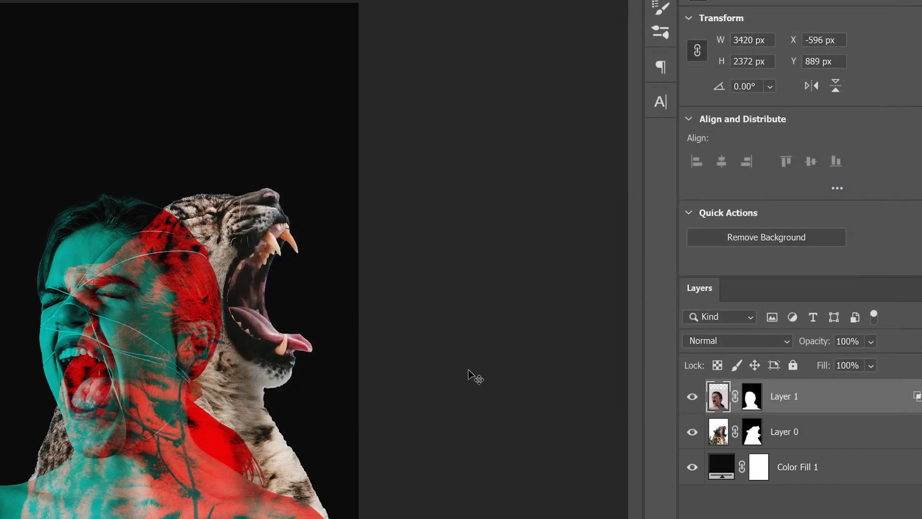
Exclude the G and B channels in Layer 0's blending options so the leopard shows only red
double_click(845, 435)
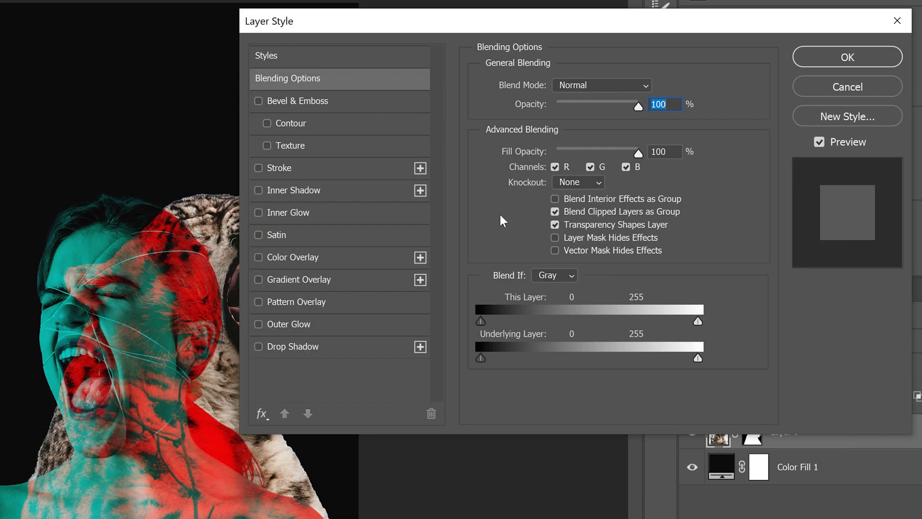
click(590, 166)
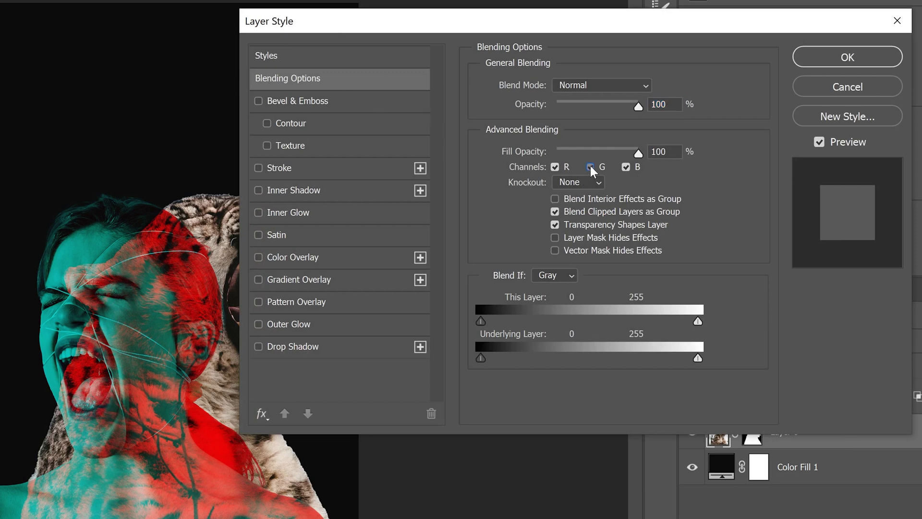
click(626, 166)
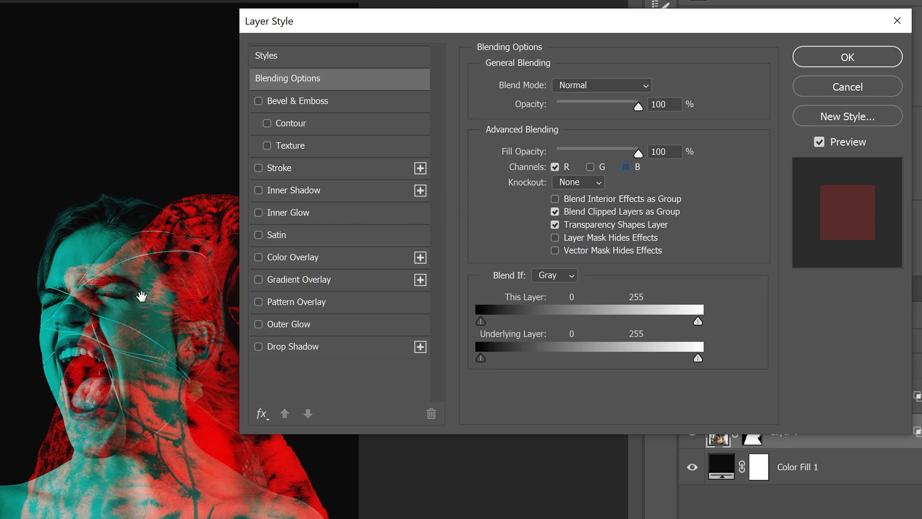
click(830, 62)
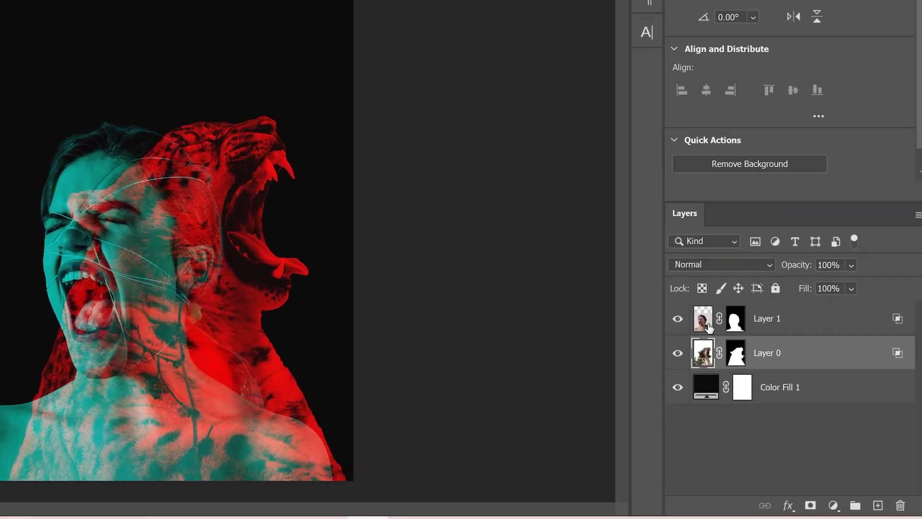
click(797, 374)
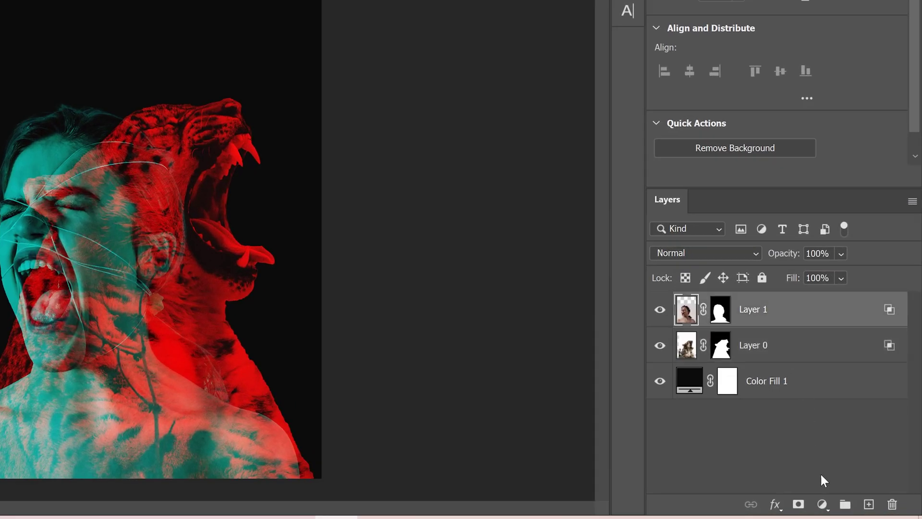
Add a Hue/Saturation adjustment layer and preview master hue shifts before resetting hue to 0
click(822, 505)
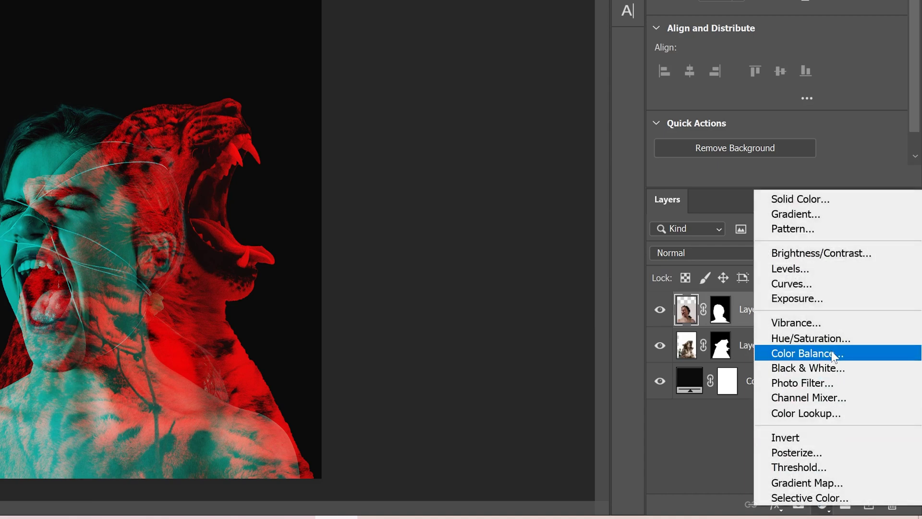
click(832, 339)
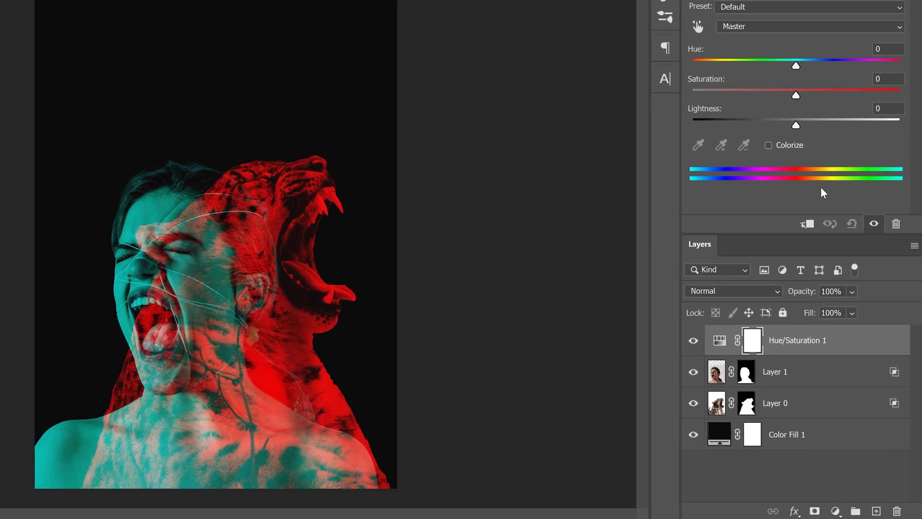
mouse_move(794, 63)
mouse_down()
mouse_move(725, 61)
mouse_move(811, 64)
mouse_up()
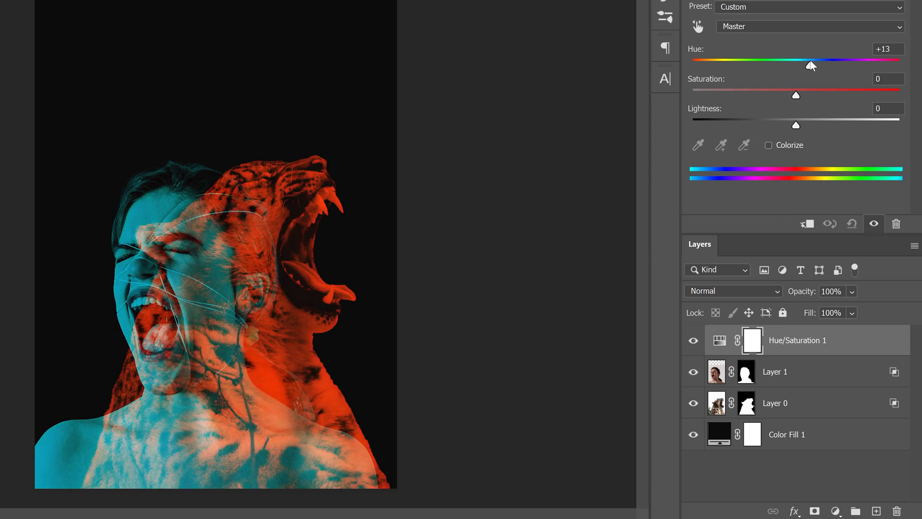
drag(810, 64, 751, 67)
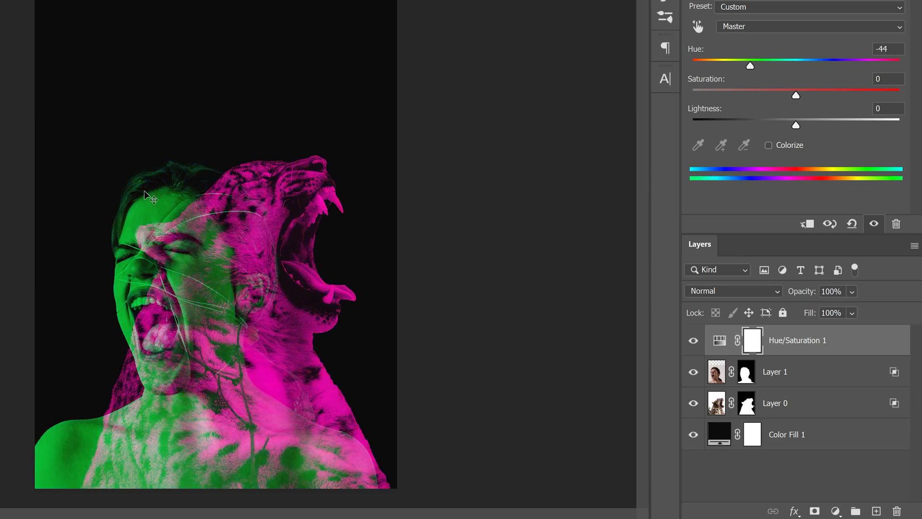
drag(751, 66, 716, 67)
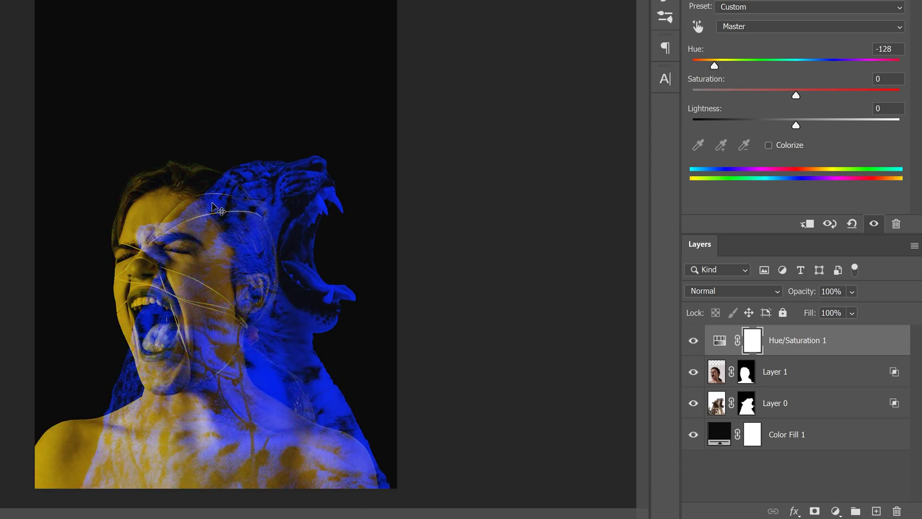
drag(715, 66, 689, 67)
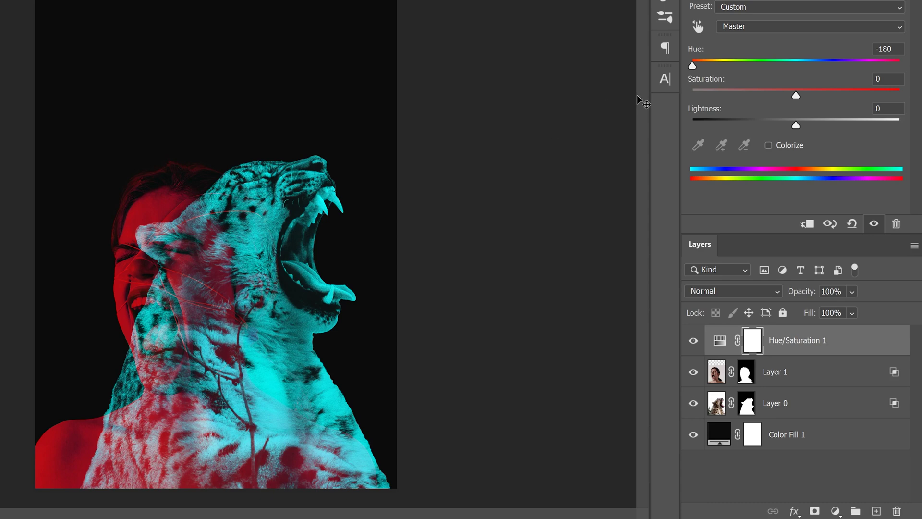
drag(693, 64, 795, 63)
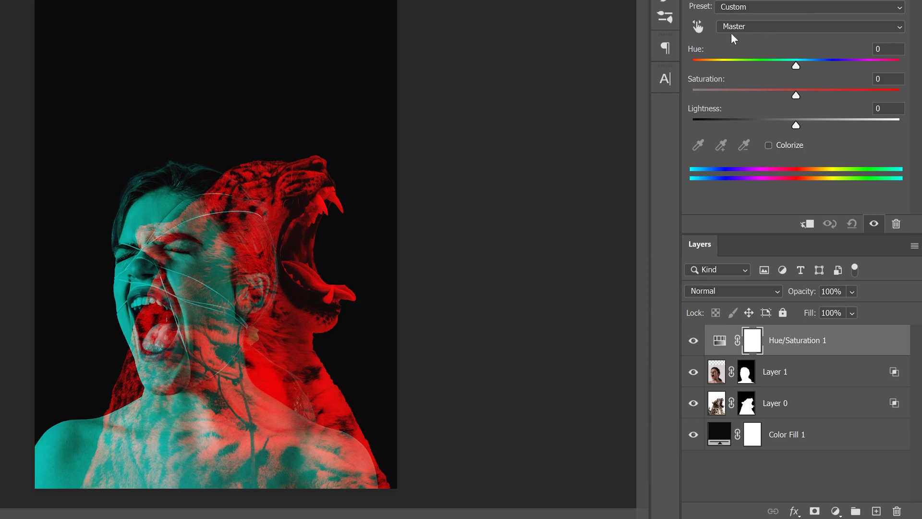
Set the Reds range to Hue +15, Saturation +18 and Lightness -11 for an orange-red leopard
click(752, 27)
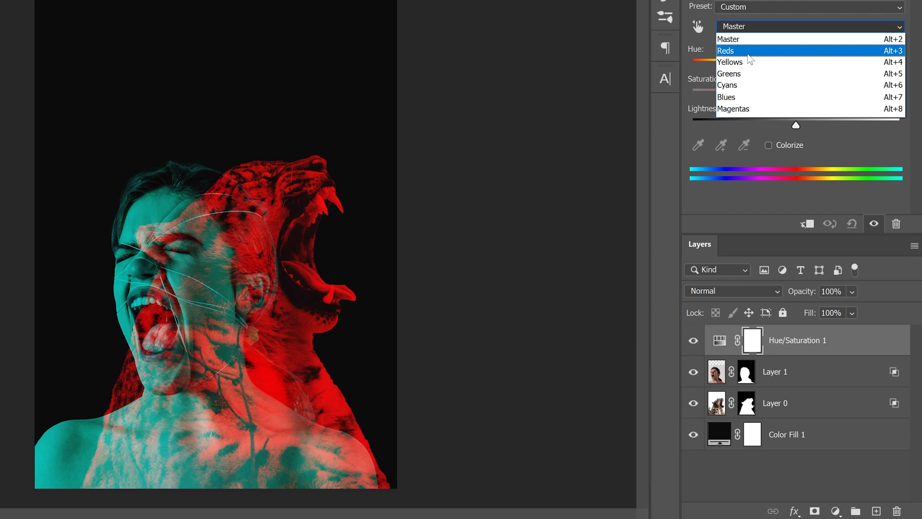
click(749, 51)
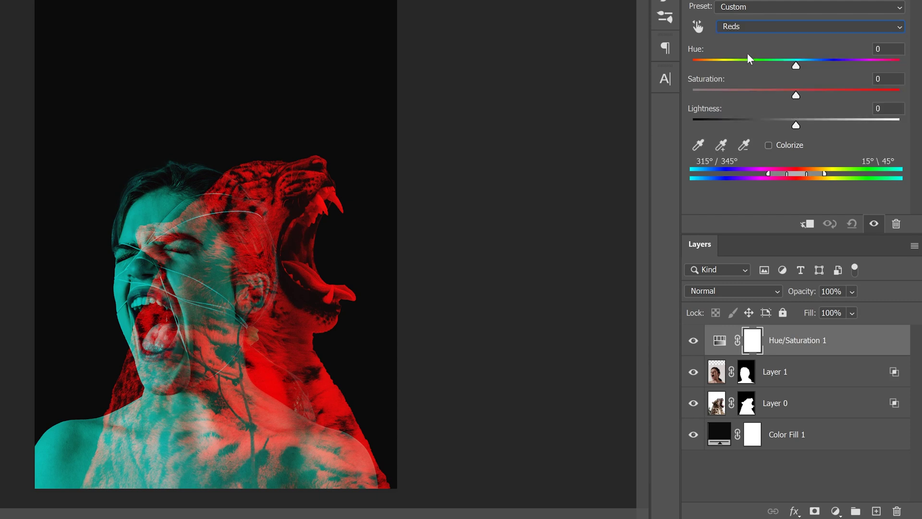
drag(794, 66, 750, 65)
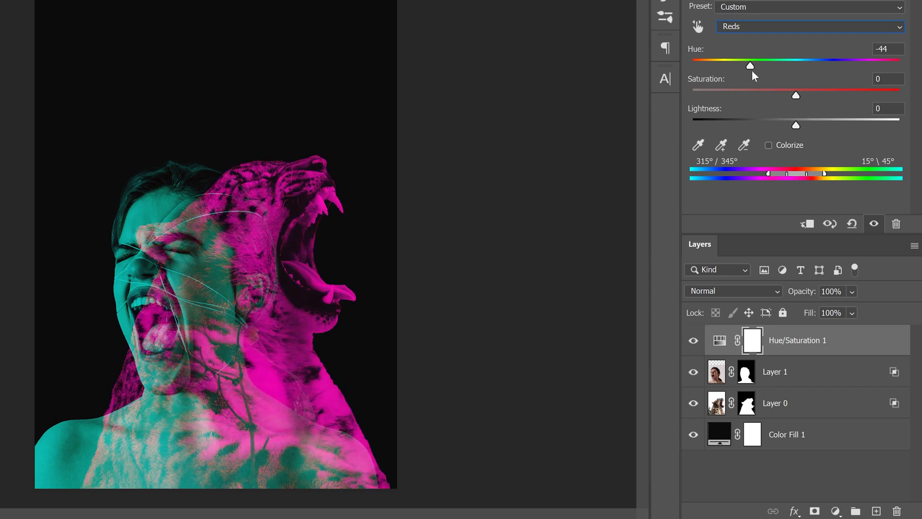
drag(783, 66, 813, 69)
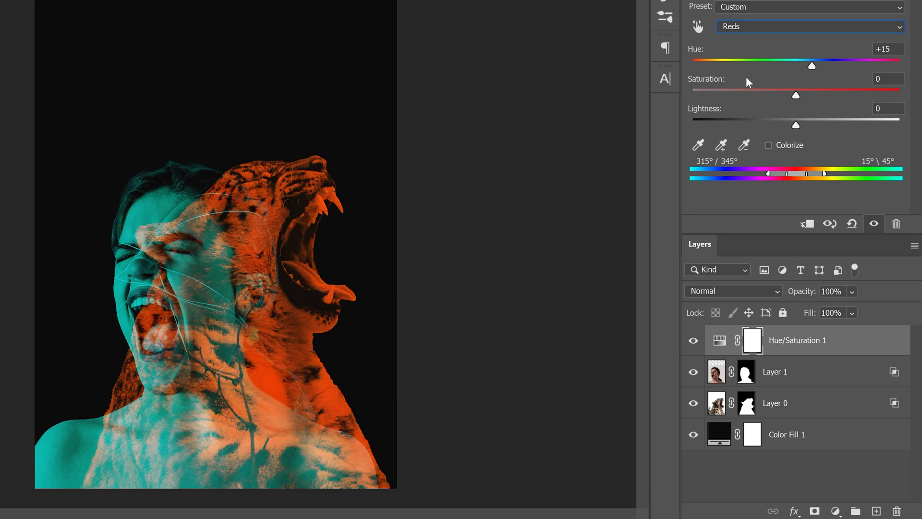
drag(854, 99, 814, 99)
mouse_move(796, 124)
mouse_down()
mouse_move(860, 128)
mouse_move(740, 129)
mouse_move(799, 125)
mouse_move(785, 126)
mouse_up()
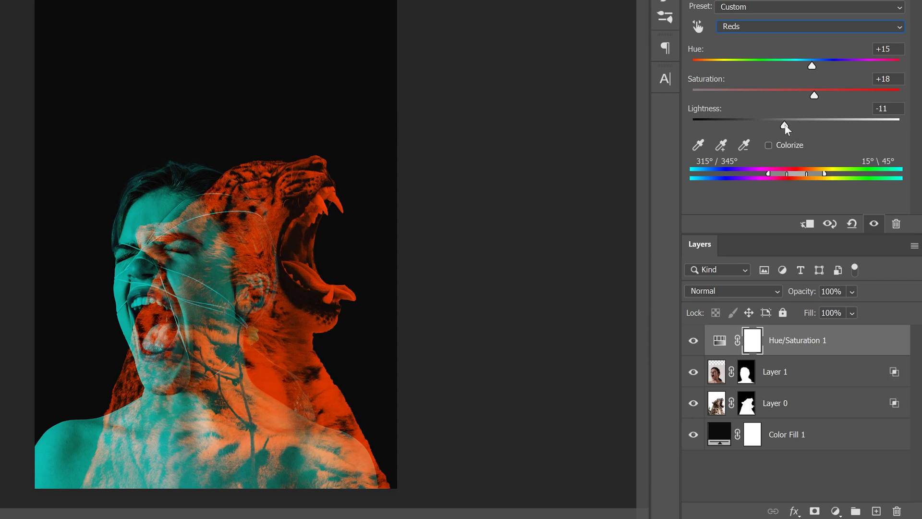
Set the Cyans range to Hue +27, Saturation +22 and Lightness -11 to push the woman toward blue
click(745, 27)
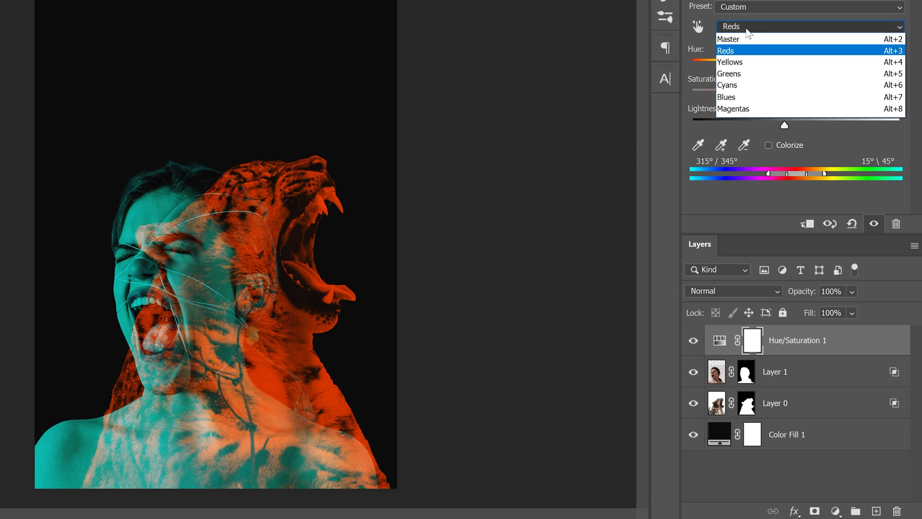
click(739, 85)
drag(804, 62, 824, 65)
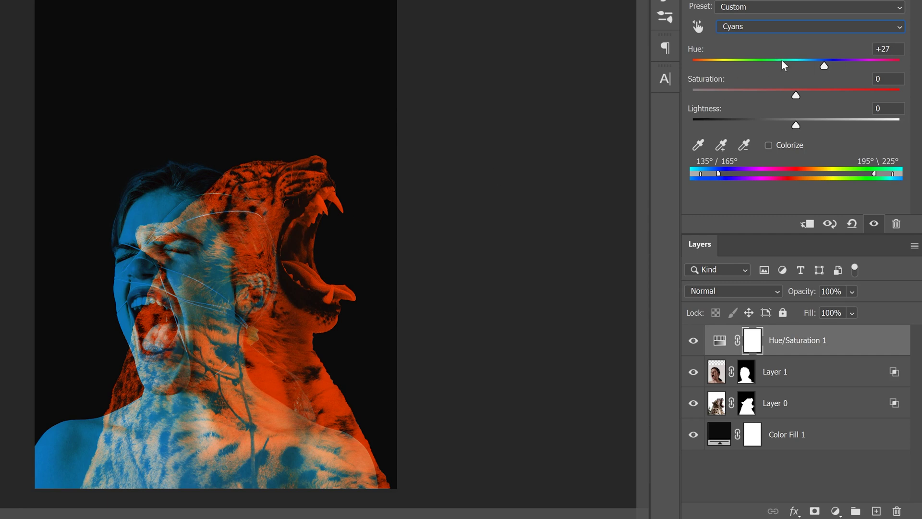
drag(829, 95, 817, 95)
drag(797, 126, 786, 128)
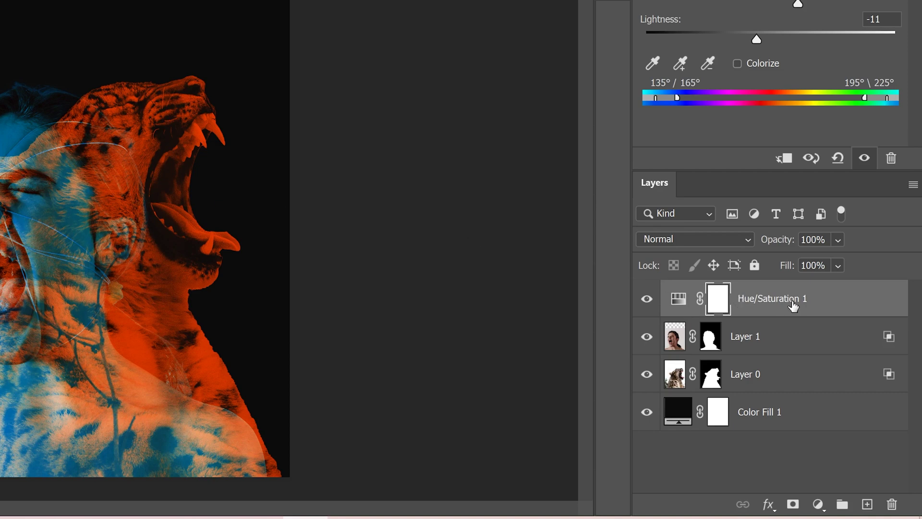
Add a Levels adjustment with input black 10, gamma 0.91 and output white 240
click(819, 504)
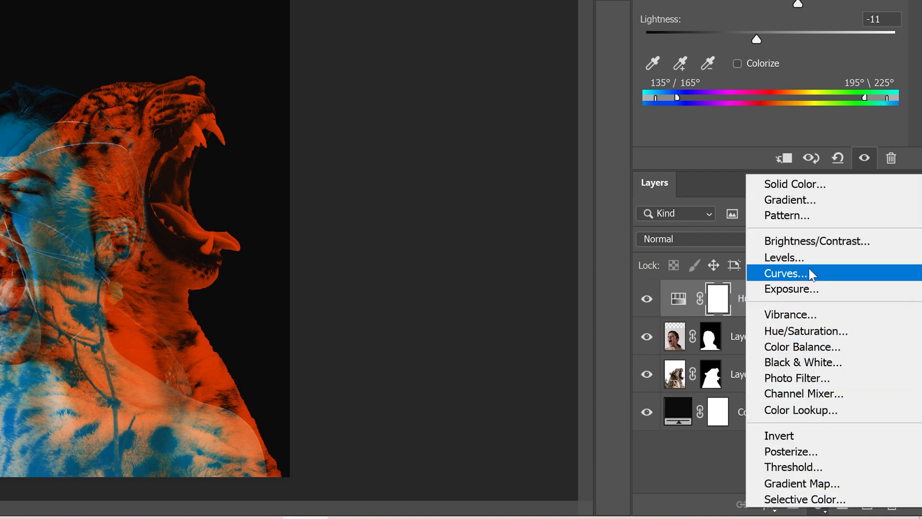
click(797, 256)
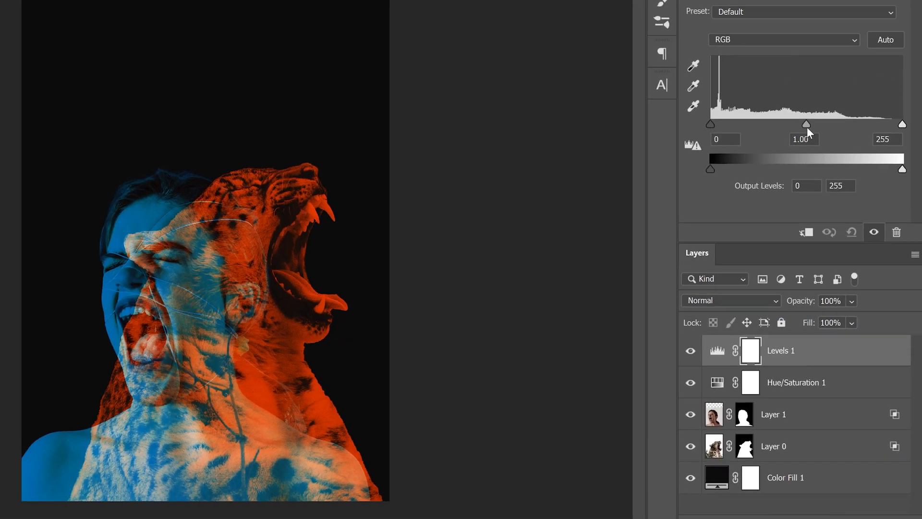
mouse_move(807, 127)
mouse_down()
mouse_move(784, 126)
mouse_move(819, 131)
mouse_move(796, 126)
mouse_move(806, 127)
mouse_up()
mouse_move(708, 124)
mouse_down()
mouse_move(747, 125)
mouse_move(699, 134)
mouse_up()
mouse_move(902, 125)
mouse_down()
mouse_move(829, 127)
mouse_move(917, 134)
mouse_up()
mouse_move(903, 170)
mouse_down()
mouse_move(836, 171)
mouse_move(915, 172)
mouse_up()
drag(707, 169, 736, 168)
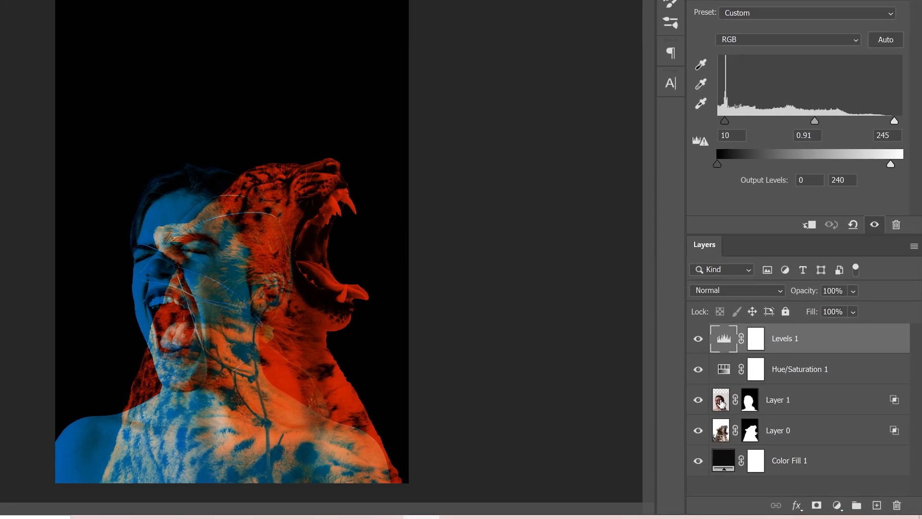
click(798, 422)
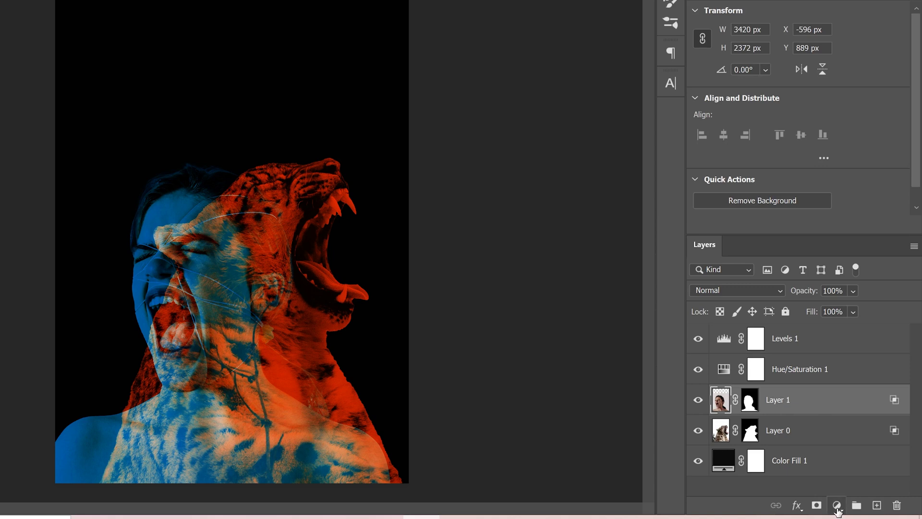
Add a Black & White adjustment clipped to the woman's Layer 1
click(836, 505)
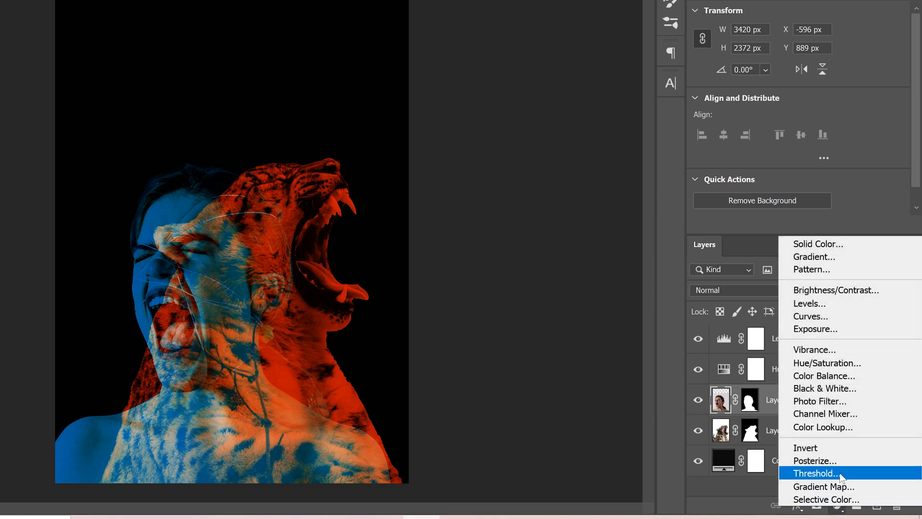
click(838, 392)
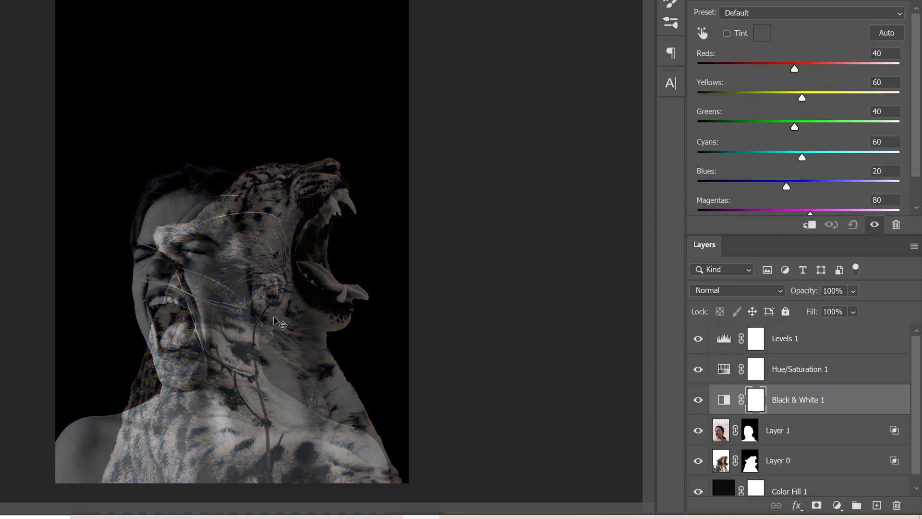
click(810, 227)
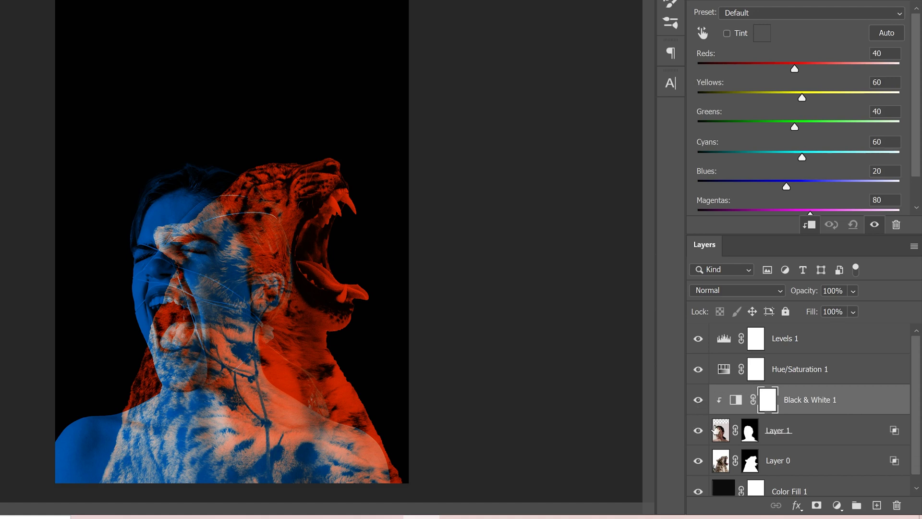
Add a second Black & White adjustment clipped to the snow leopard's Layer 0
click(813, 462)
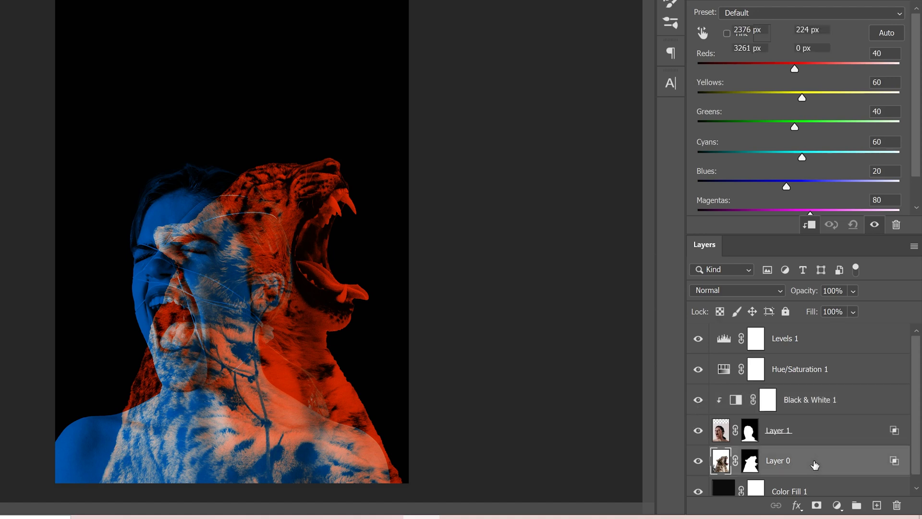
click(838, 507)
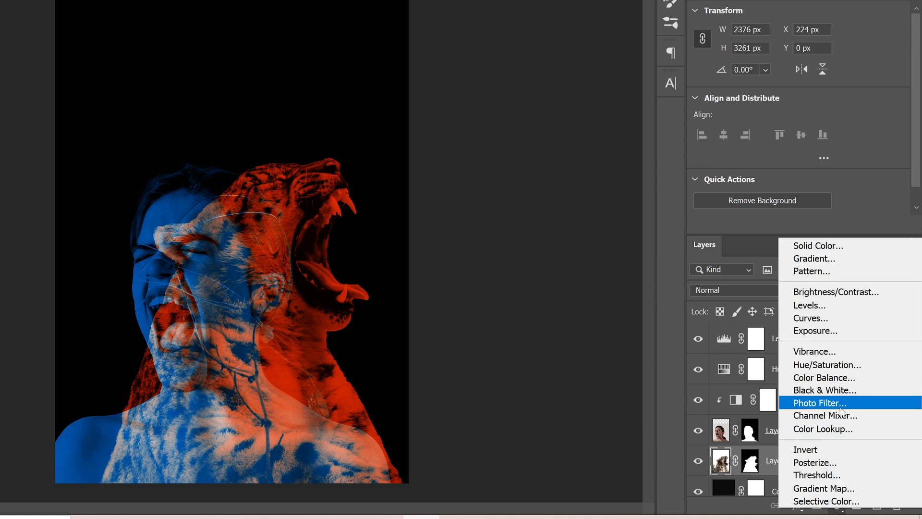
click(845, 394)
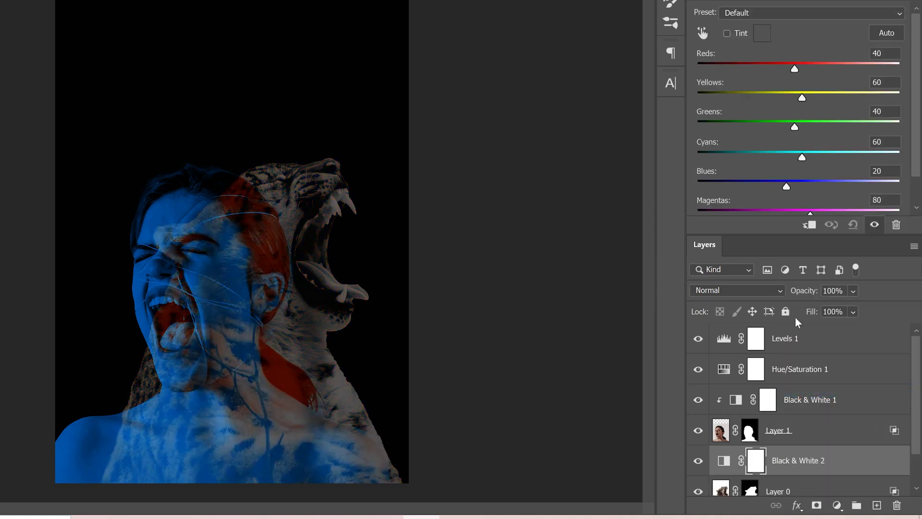
click(810, 227)
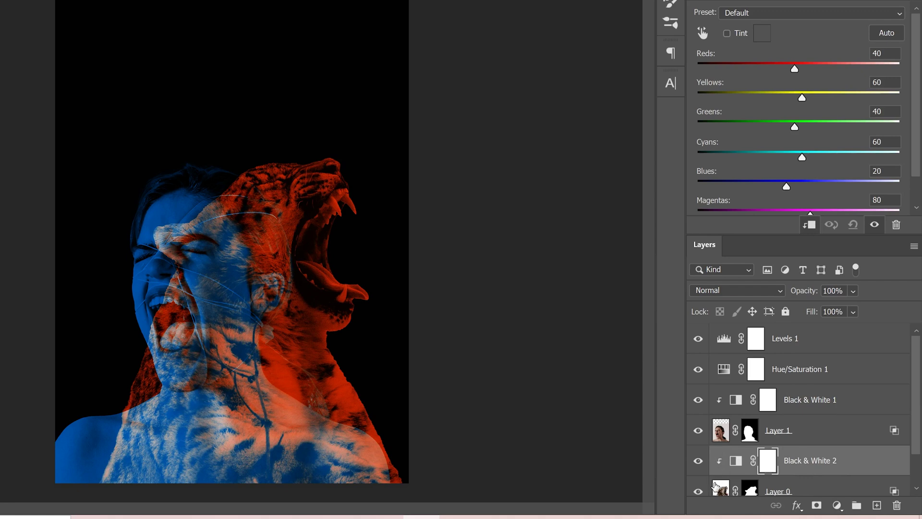
click(787, 401)
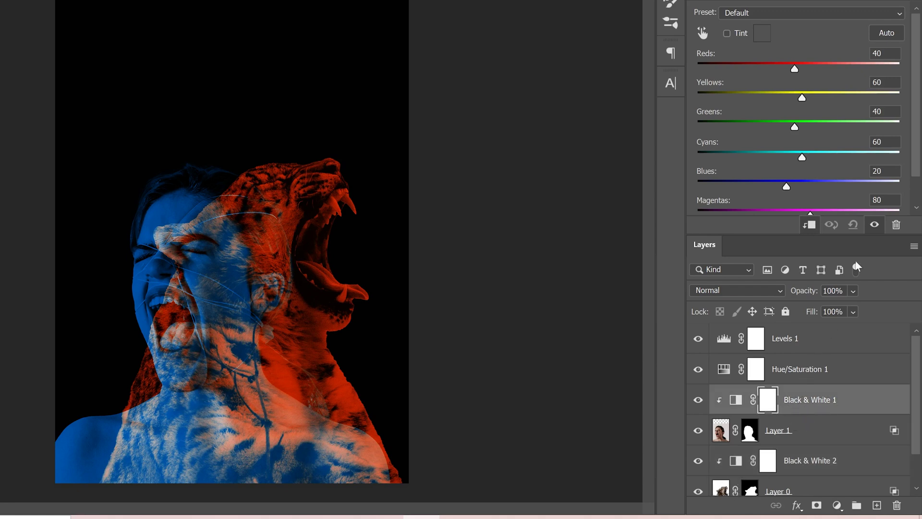
Tune Black & White 1 for the woman: Reds 37, Greens 81, with Blues and Cyans adjusted
mouse_move(809, 66)
mouse_down()
mouse_move(847, 68)
mouse_move(764, 69)
mouse_move(797, 67)
mouse_up()
mouse_move(798, 70)
mouse_down()
mouse_move(829, 67)
mouse_move(794, 71)
mouse_up()
drag(787, 186, 819, 186)
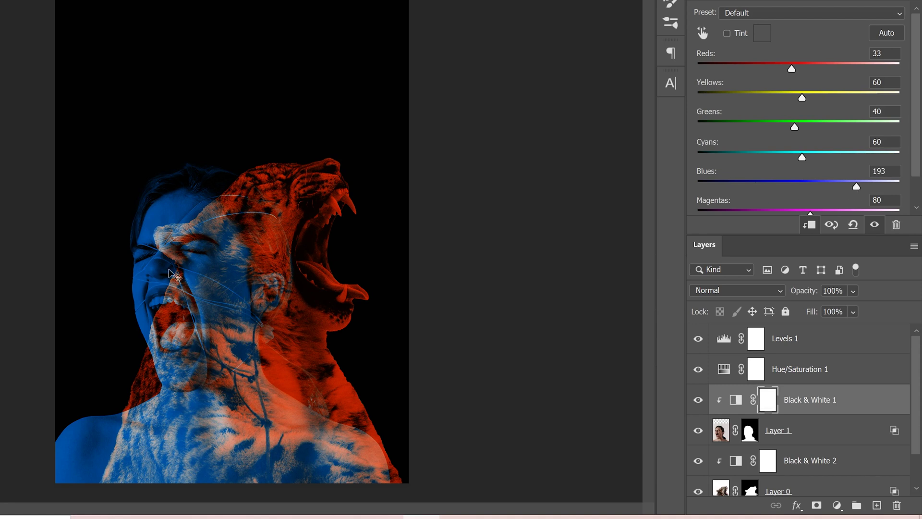
drag(857, 188, 743, 189)
drag(739, 152, 799, 169)
drag(798, 124, 857, 103)
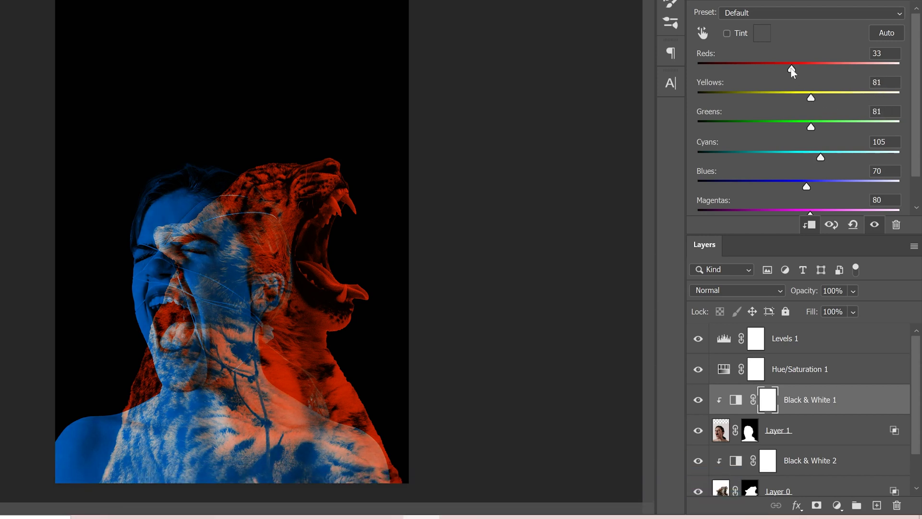
mouse_move(790, 68)
mouse_down()
mouse_move(845, 73)
mouse_move(736, 72)
mouse_move(866, 72)
mouse_move(784, 70)
mouse_up()
drag(790, 70, 793, 69)
Set Black & White 2's Reds to -20 and Yellows to -75 for the leopard
click(819, 460)
drag(795, 67, 766, 69)
drag(801, 97, 748, 97)
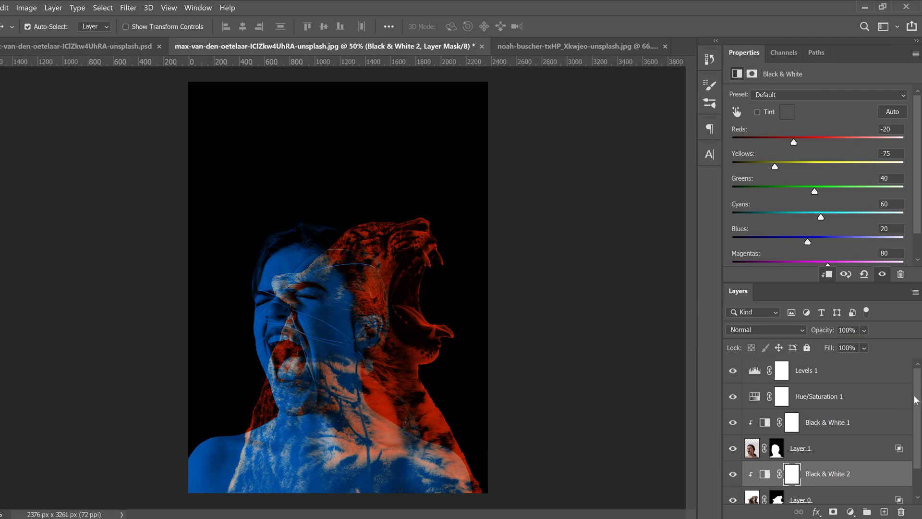
drag(918, 383, 920, 419)
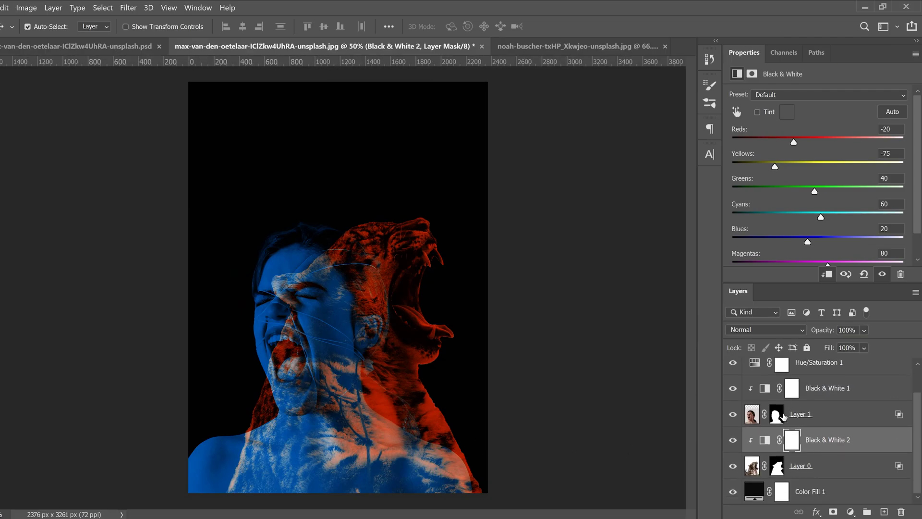
click(776, 417)
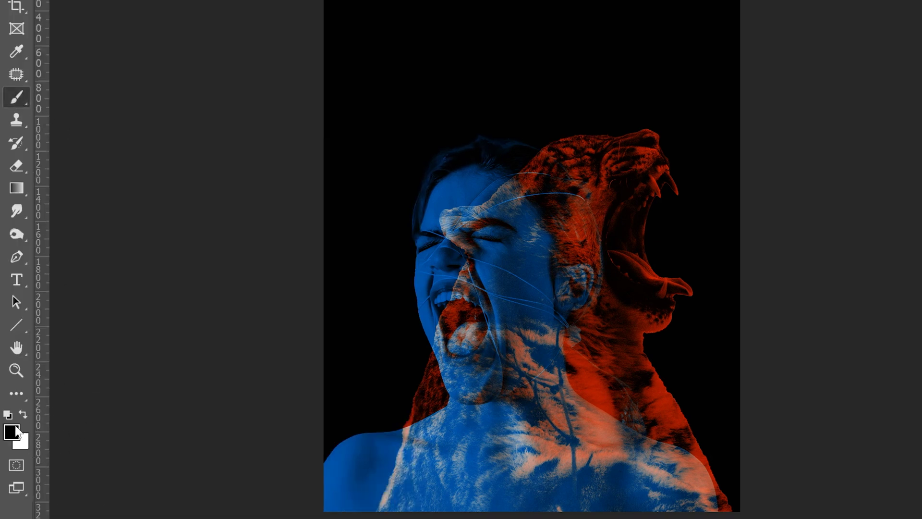
Swap foreground and background colours and set the brush to 291 px with 51% hardness
click(23, 413)
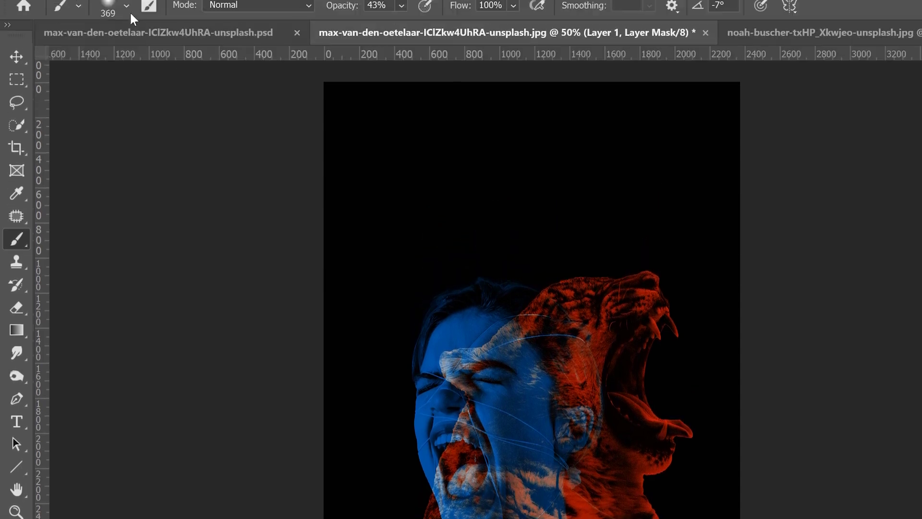
click(126, 6)
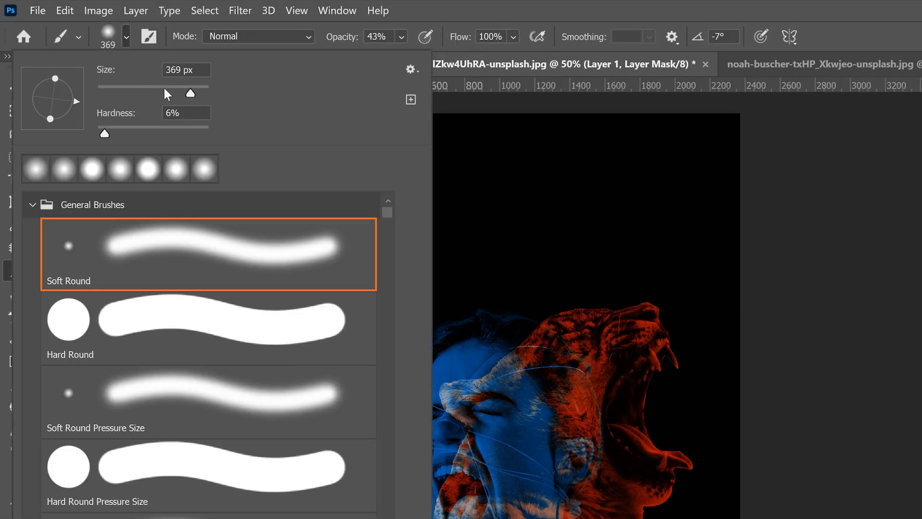
drag(186, 59, 157, 60)
drag(157, 91, 158, 93)
drag(104, 133, 154, 132)
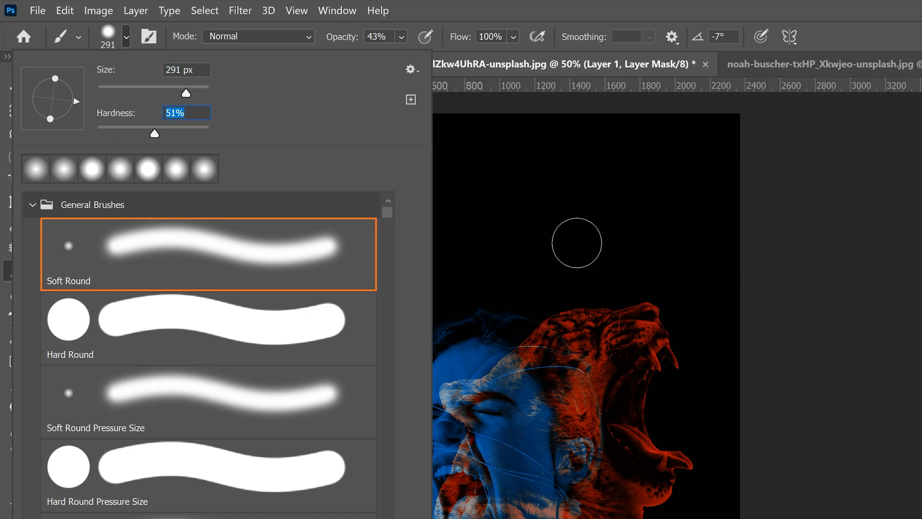
key(Return)
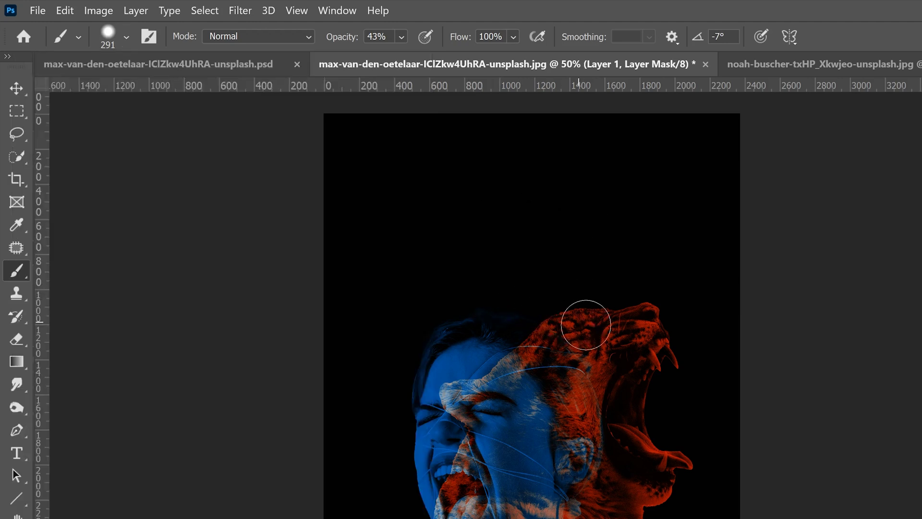
Raise the brush opacity to 80% for painting on the woman's mask
click(401, 37)
drag(418, 57, 459, 56)
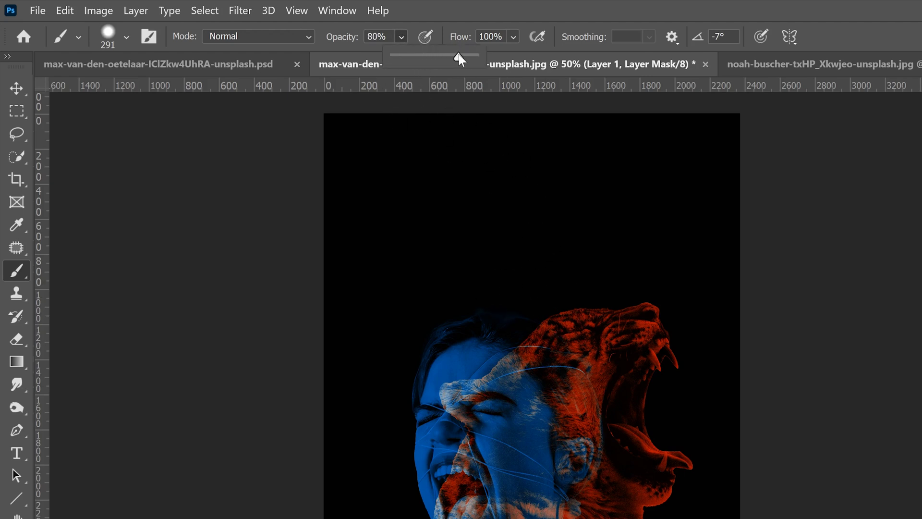
click(535, 270)
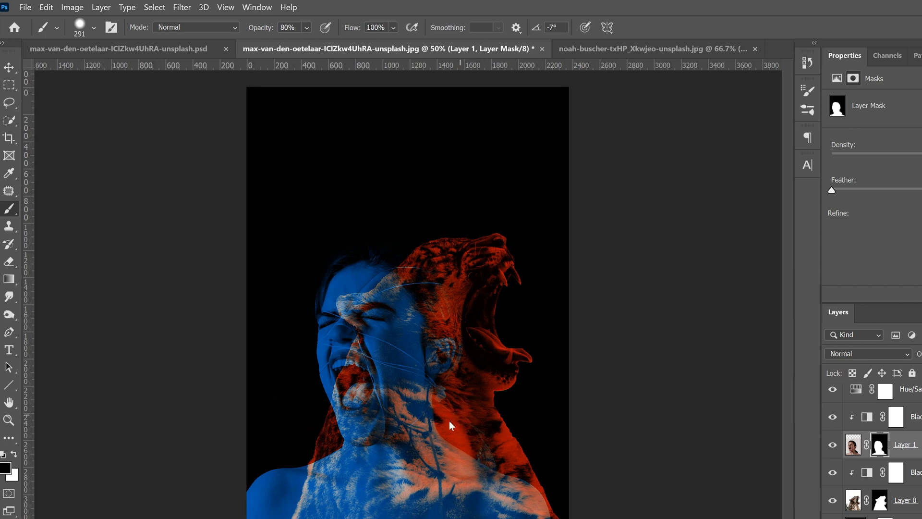
click(307, 28)
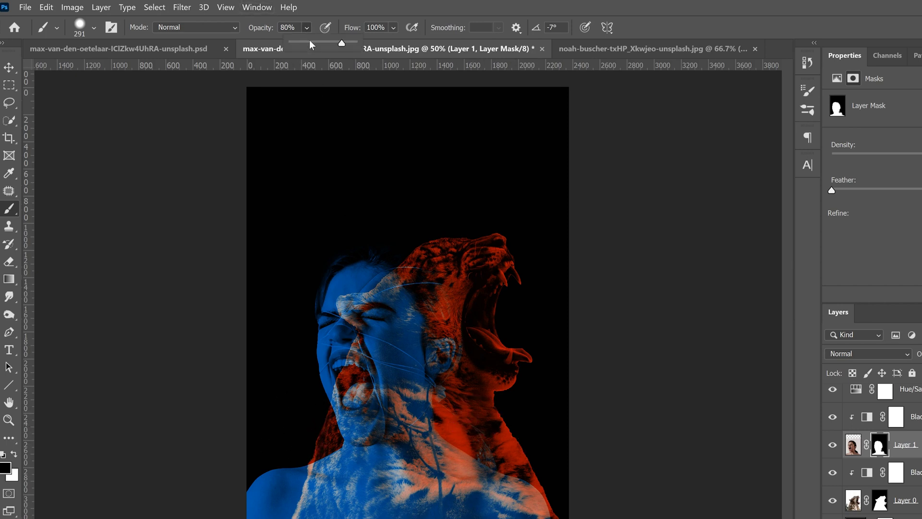
click(509, 447)
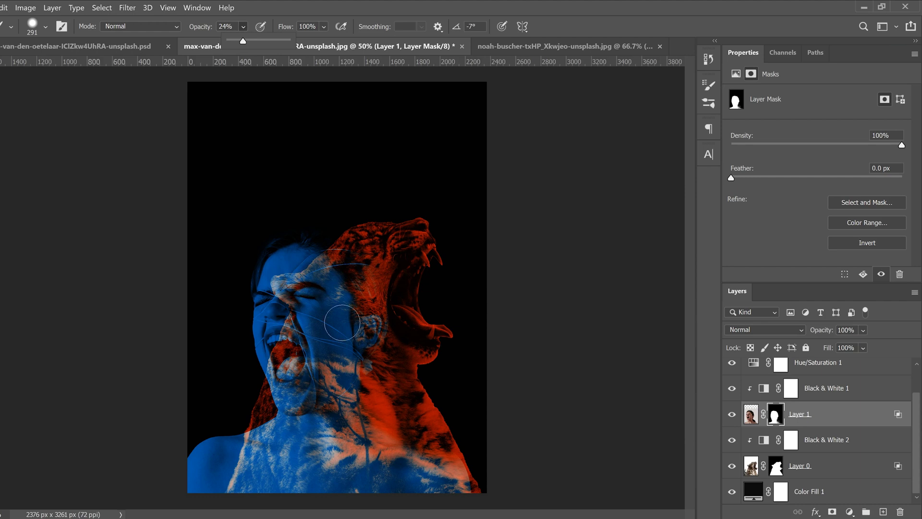
At 50% opacity on Layer 0's mask, restore texture near the eye and hide leopard texture beside the nose
click(776, 469)
key(5)
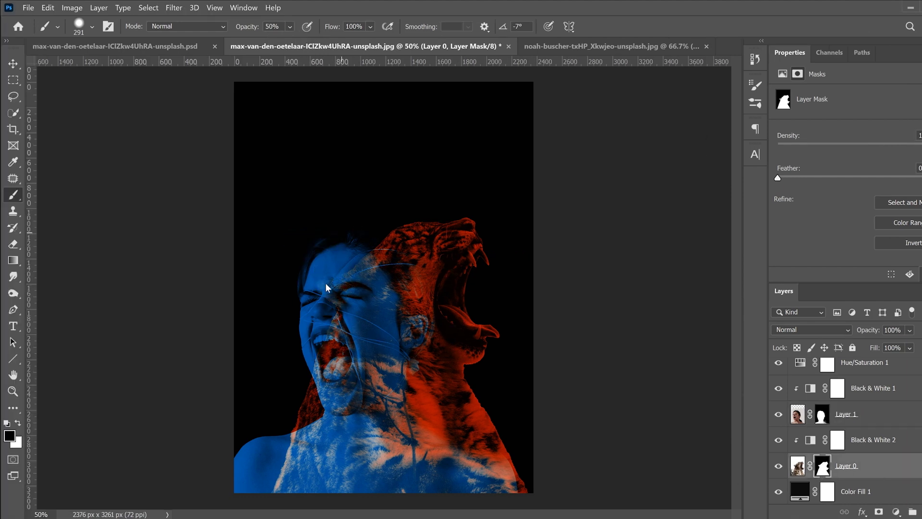
click(18, 423)
mouse_move(351, 298)
mouse_down()
mouse_move(320, 276)
mouse_move(336, 288)
mouse_move(330, 296)
mouse_move(345, 273)
mouse_up()
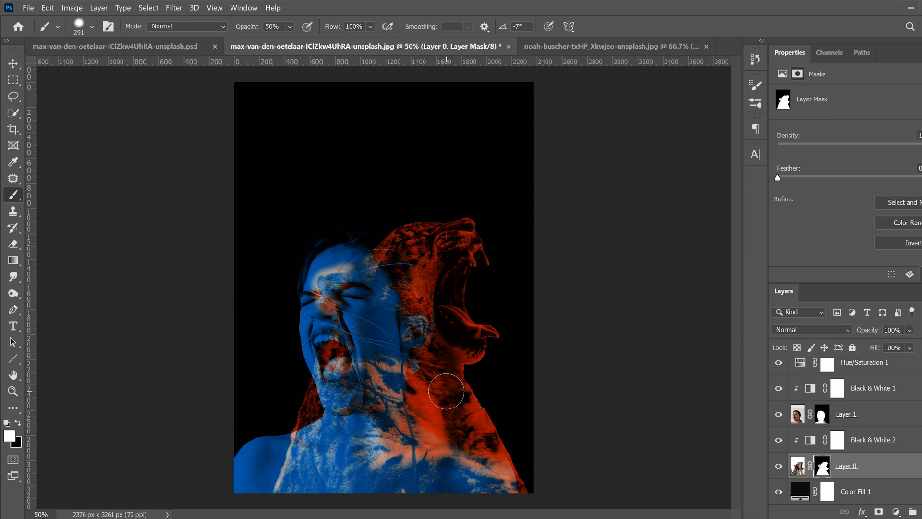
click(17, 424)
mouse_move(308, 319)
mouse_down()
mouse_move(318, 316)
mouse_move(307, 301)
mouse_move(322, 261)
mouse_move(342, 253)
mouse_move(322, 257)
mouse_move(304, 290)
mouse_move(290, 362)
mouse_up()
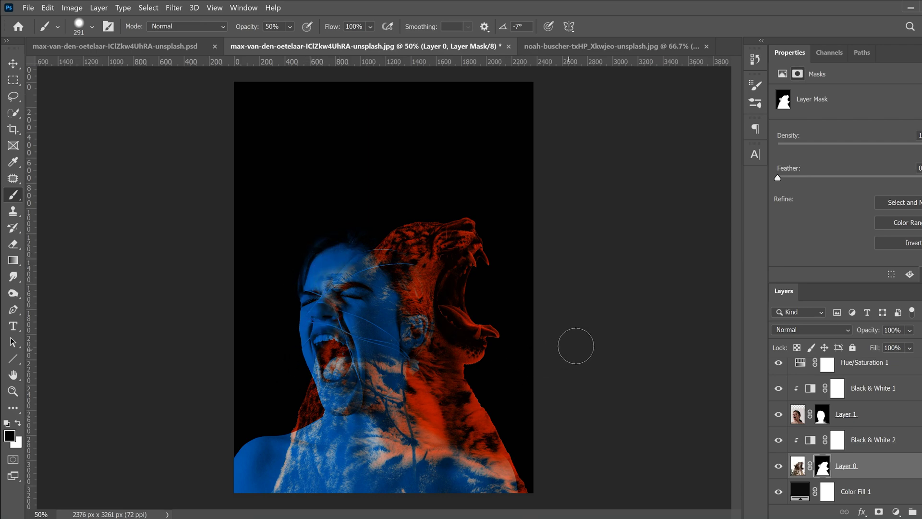